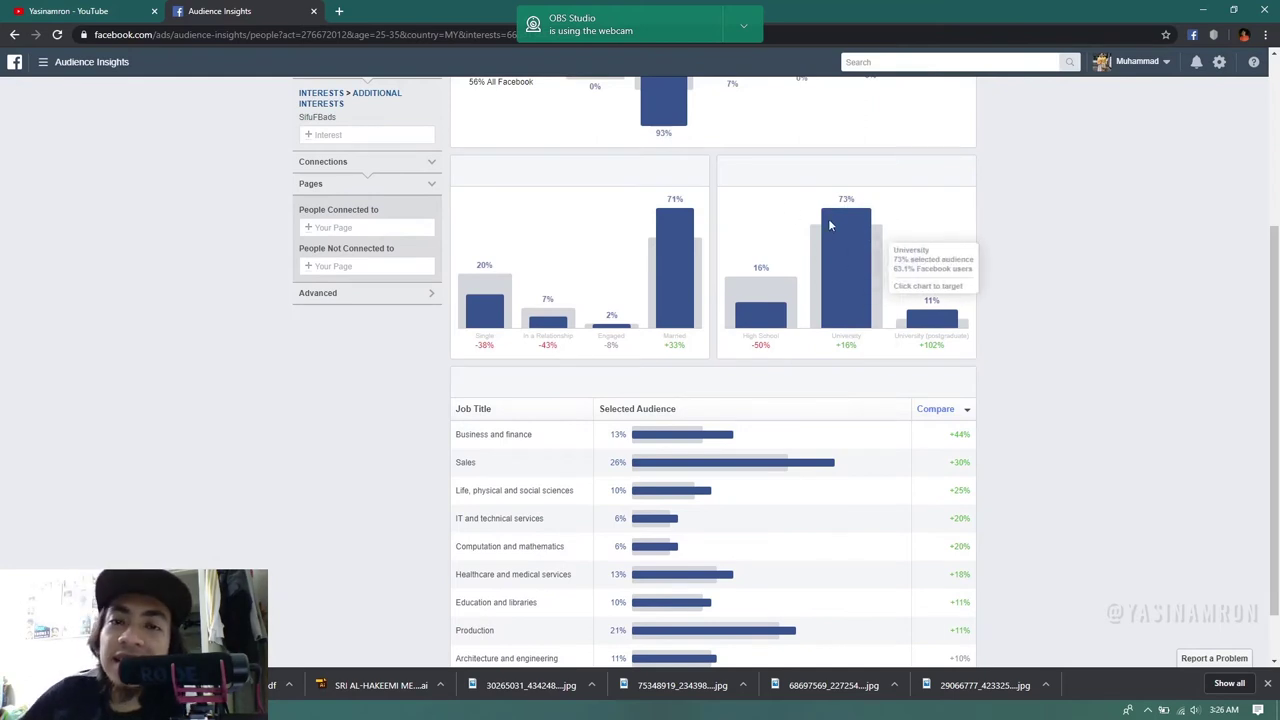
- Examine the job title breakdown of the selected audience beneath the relationship and education charts
{"action": "scroll", "coordinate": [898, 247], "scroll_direction": "down", "scroll_amount": 1}
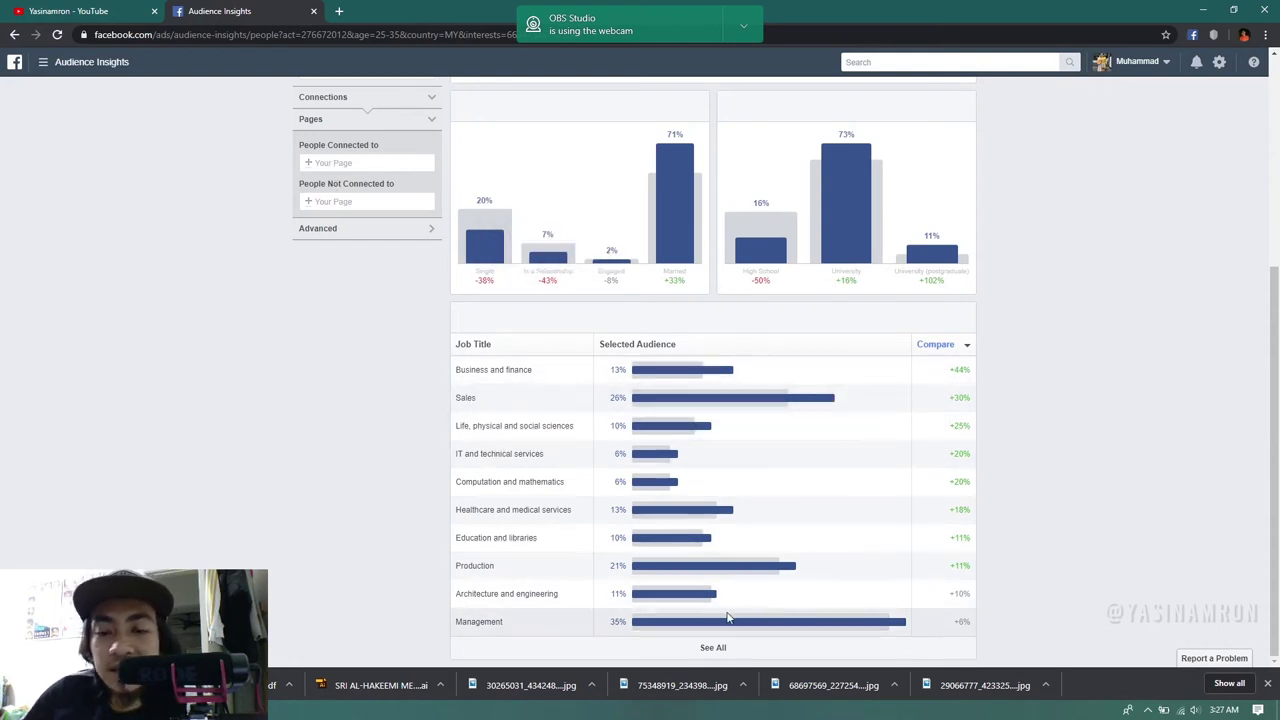
{"action": "scroll", "coordinate": [596, 620], "scroll_direction": "down", "scroll_amount": 1}
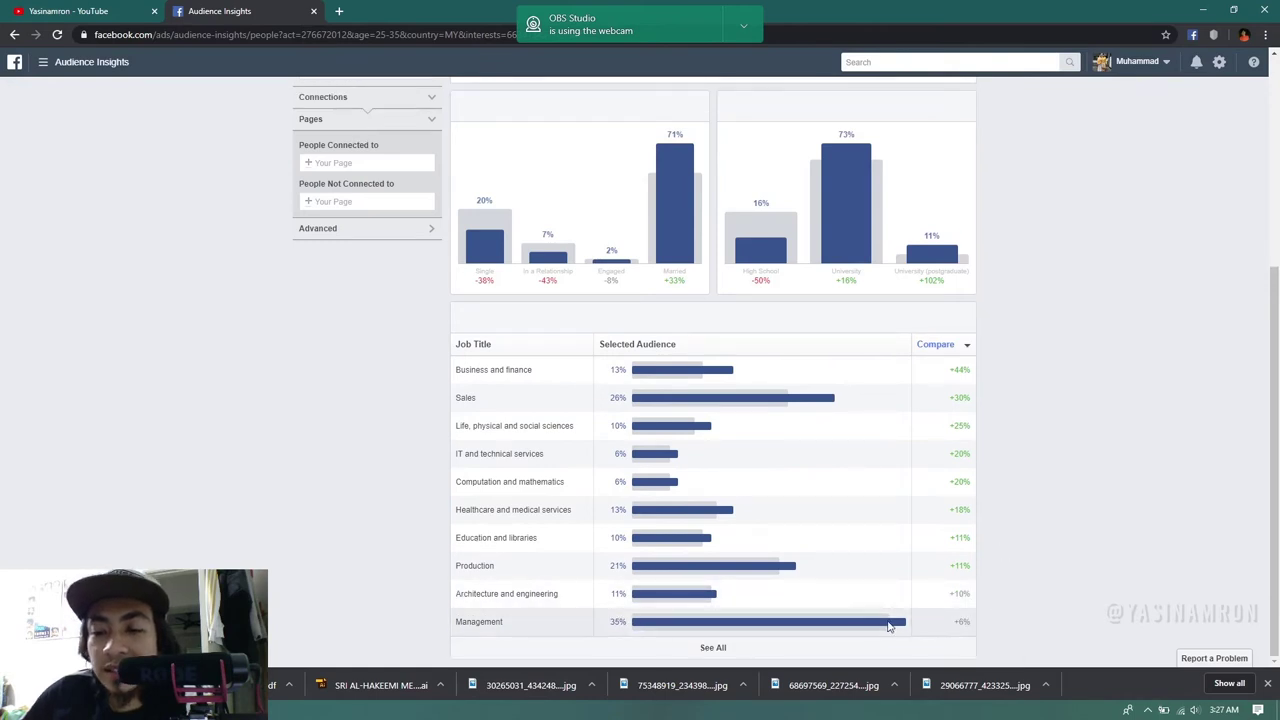
{"action": "mouse_move", "coordinate": [886, 626]}
{"action": "scroll", "coordinate": [886, 632], "scroll_direction": "up", "scroll_amount": 1}
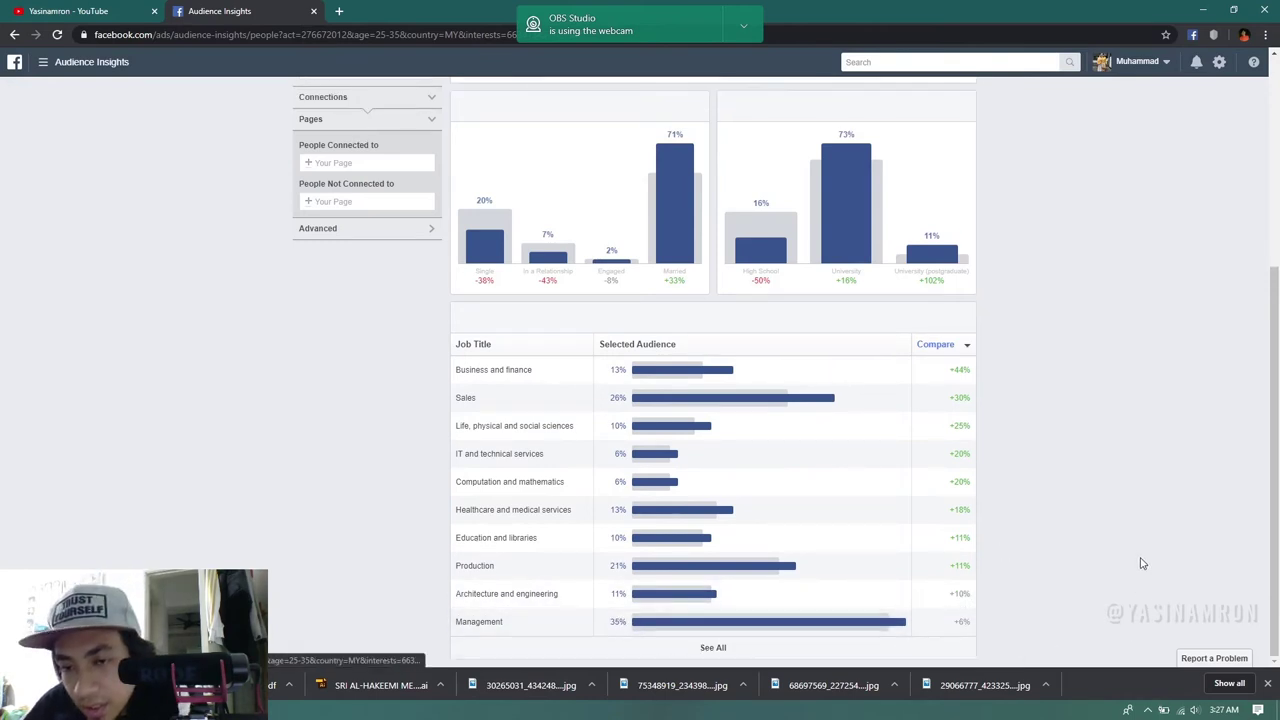
{"action": "mouse_move", "coordinate": [764, 404]}
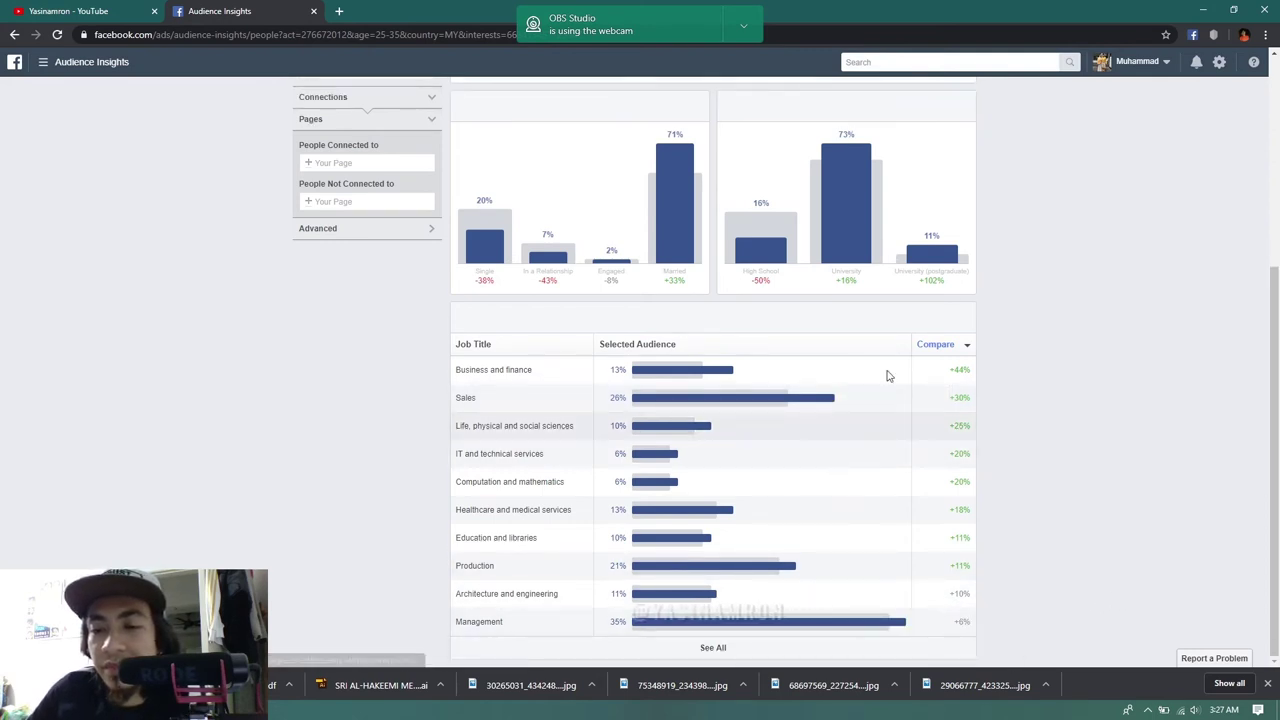
- Toggle the job title table's sort order by the Compare column and inspect the Business and finance row
{"action": "left_click", "coordinate": [940, 348]}
{"action": "left_click", "coordinate": [943, 346]}
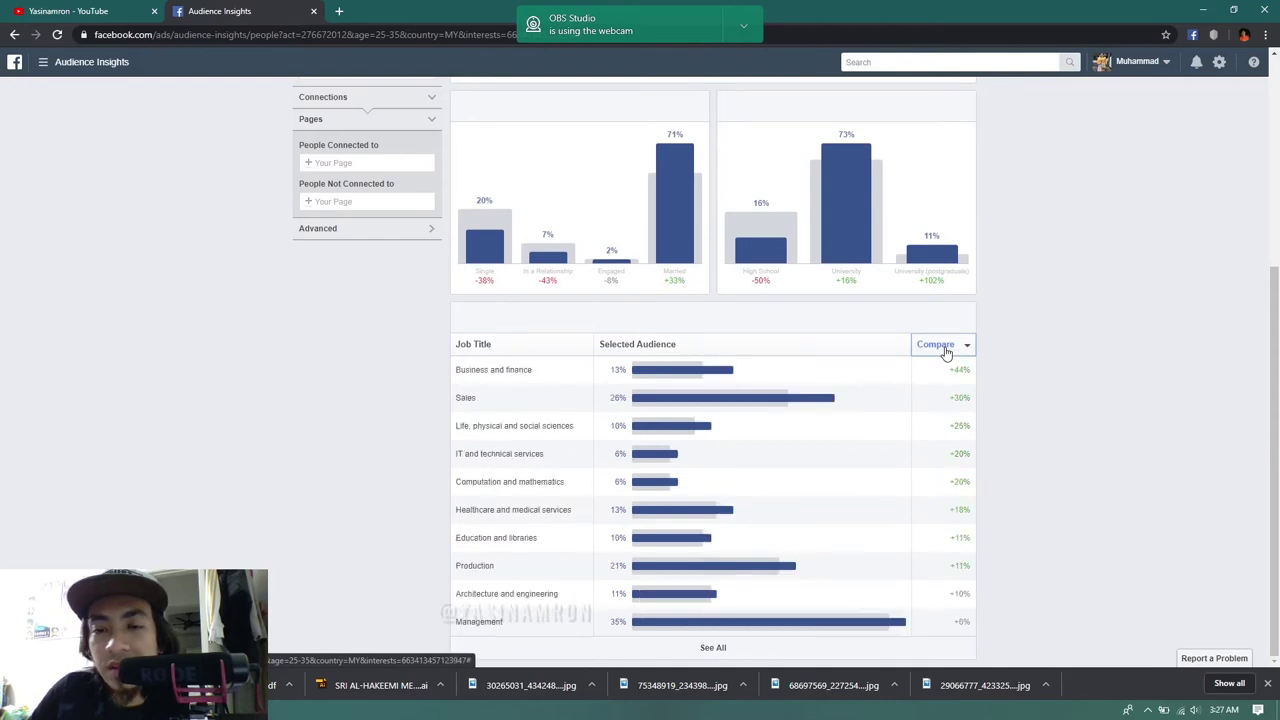
{"action": "left_click", "coordinate": [943, 346]}
{"action": "left_click", "coordinate": [943, 346]}
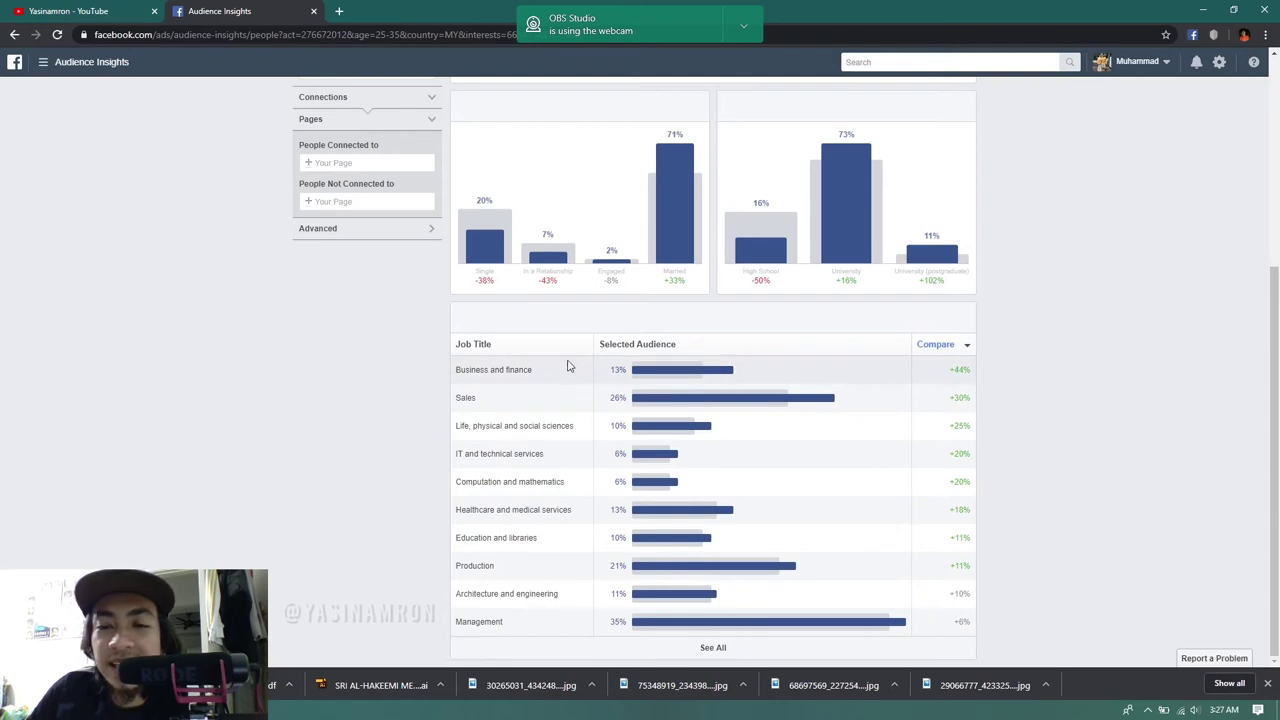
{"action": "mouse_move", "coordinate": [688, 376]}
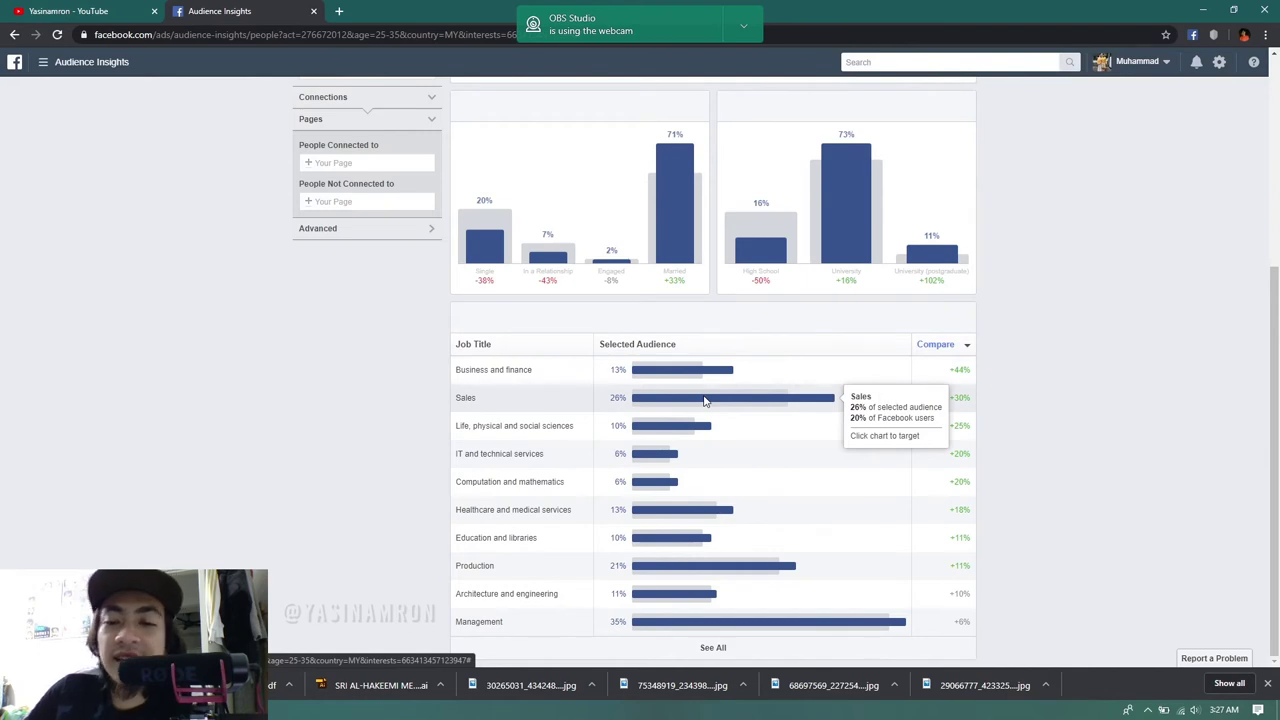
- Review the age and gender chart together with the rest of the demographics data and the full job title list
{"action": "scroll", "coordinate": [704, 401], "scroll_direction": "up", "scroll_amount": 4}
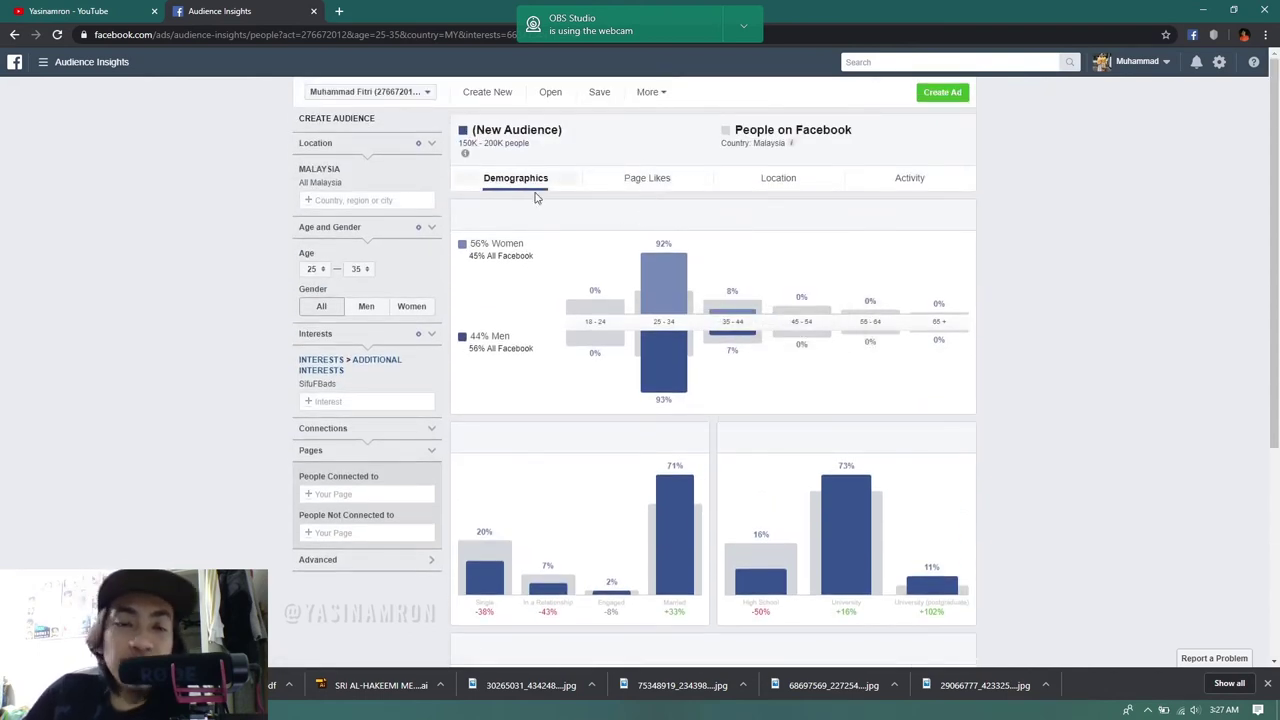
{"action": "scroll", "coordinate": [729, 417], "scroll_direction": "down", "scroll_amount": 4}
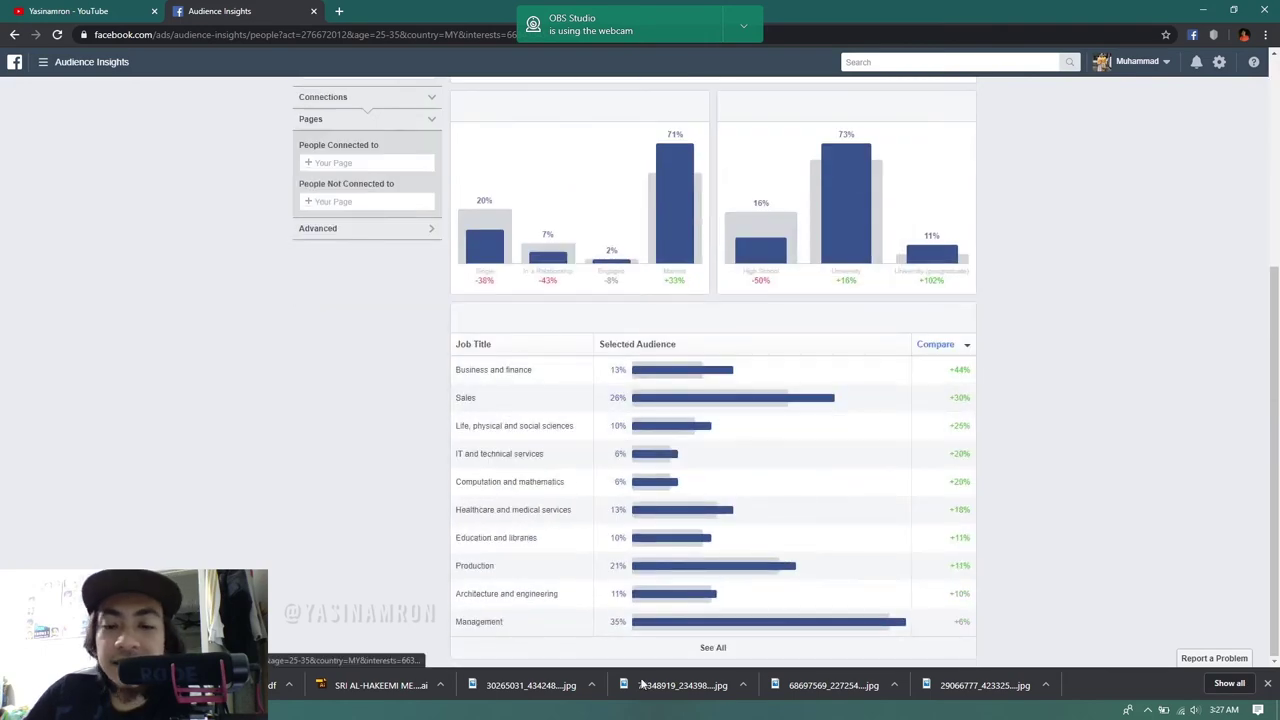
{"action": "left_click", "coordinate": [713, 647]}
{"action": "scroll", "coordinate": [700, 570], "scroll_direction": "up", "scroll_amount": 2}
{"action": "scroll", "coordinate": [689, 551], "scroll_direction": "up", "scroll_amount": 6}
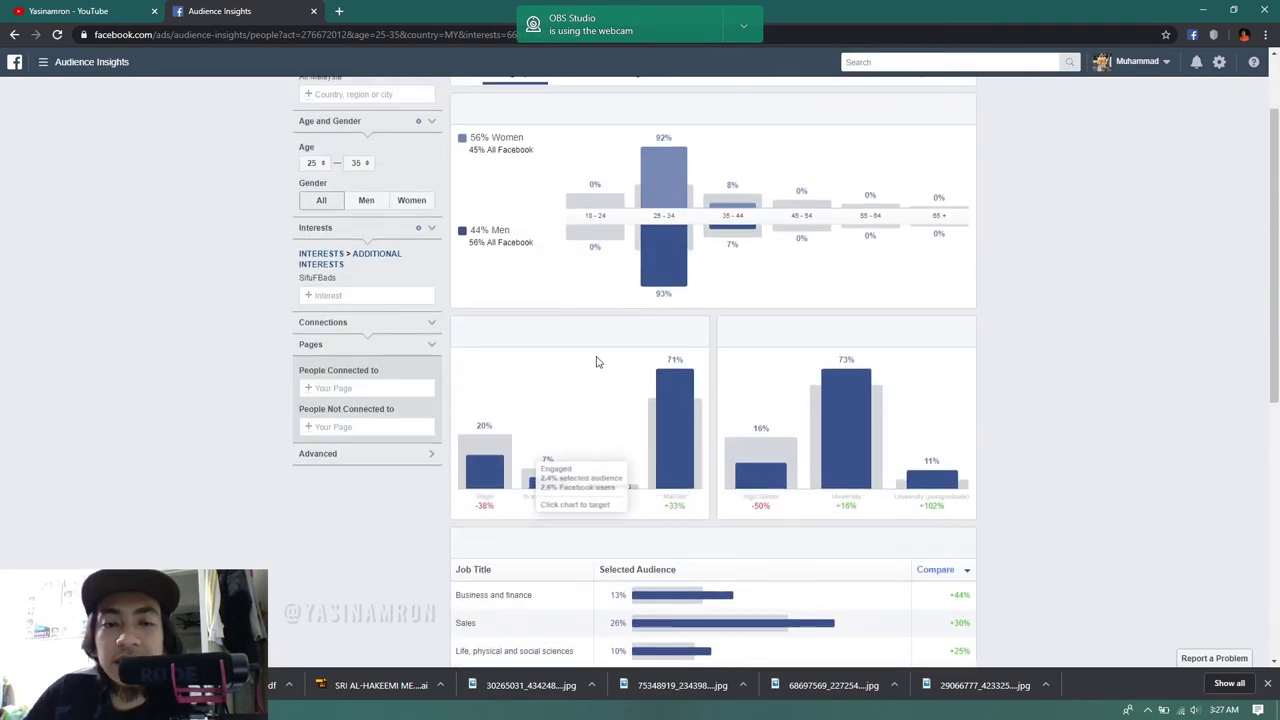
- Examine the audience's liked page categories and the page ranking, including the explanation of the Affinity measure
{"action": "left_click", "coordinate": [641, 183]}
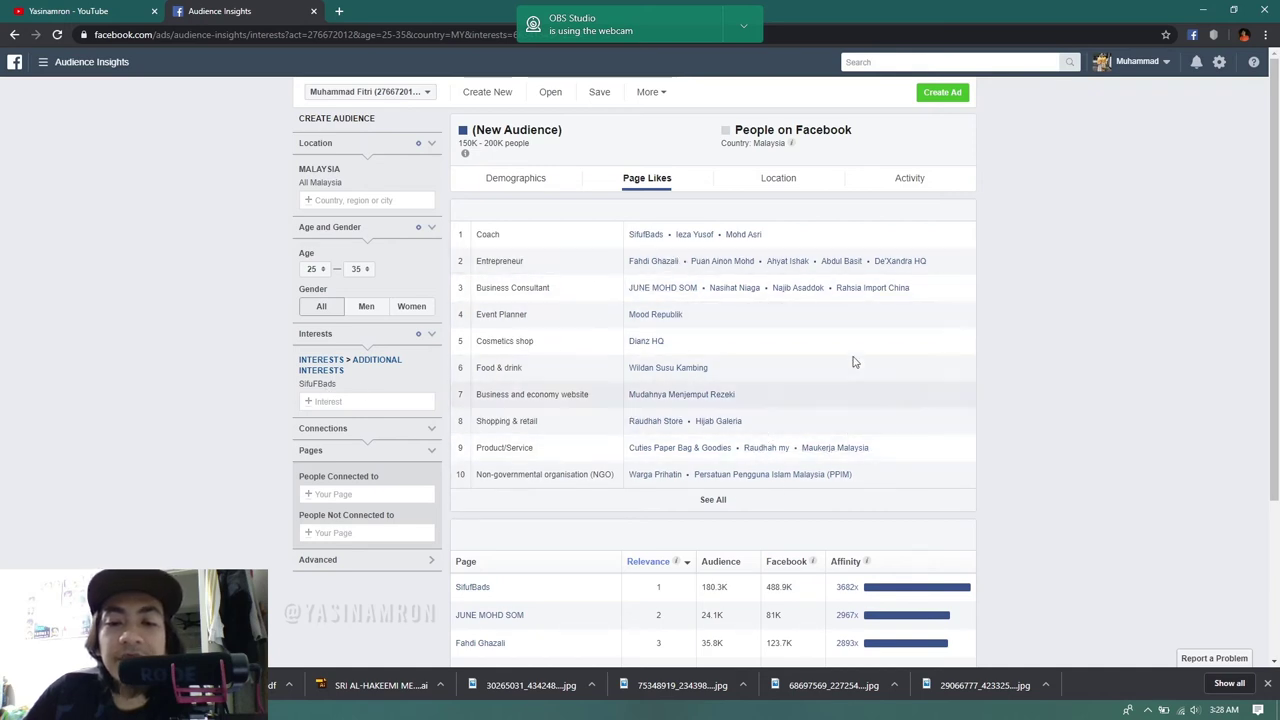
{"action": "scroll", "coordinate": [743, 366], "scroll_direction": "down", "scroll_amount": 2}
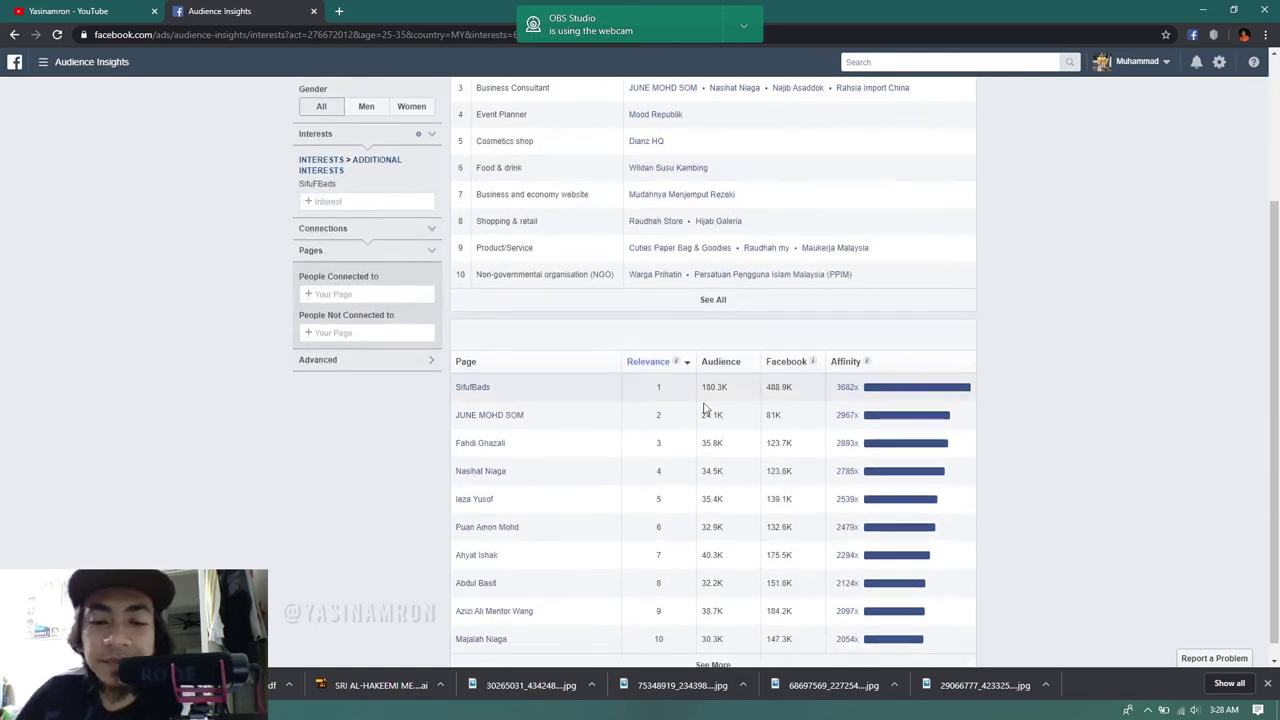
{"action": "scroll", "coordinate": [525, 410], "scroll_direction": "down", "scroll_amount": 1}
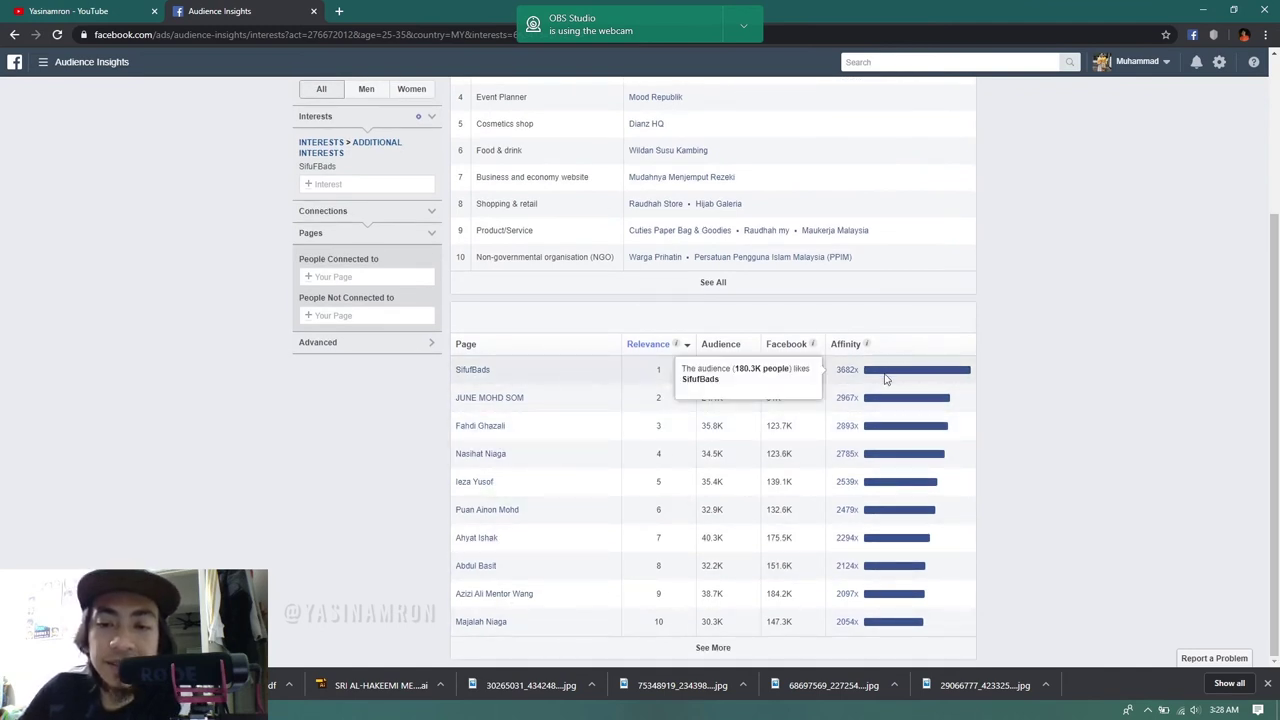
{"action": "mouse_move", "coordinate": [866, 345]}
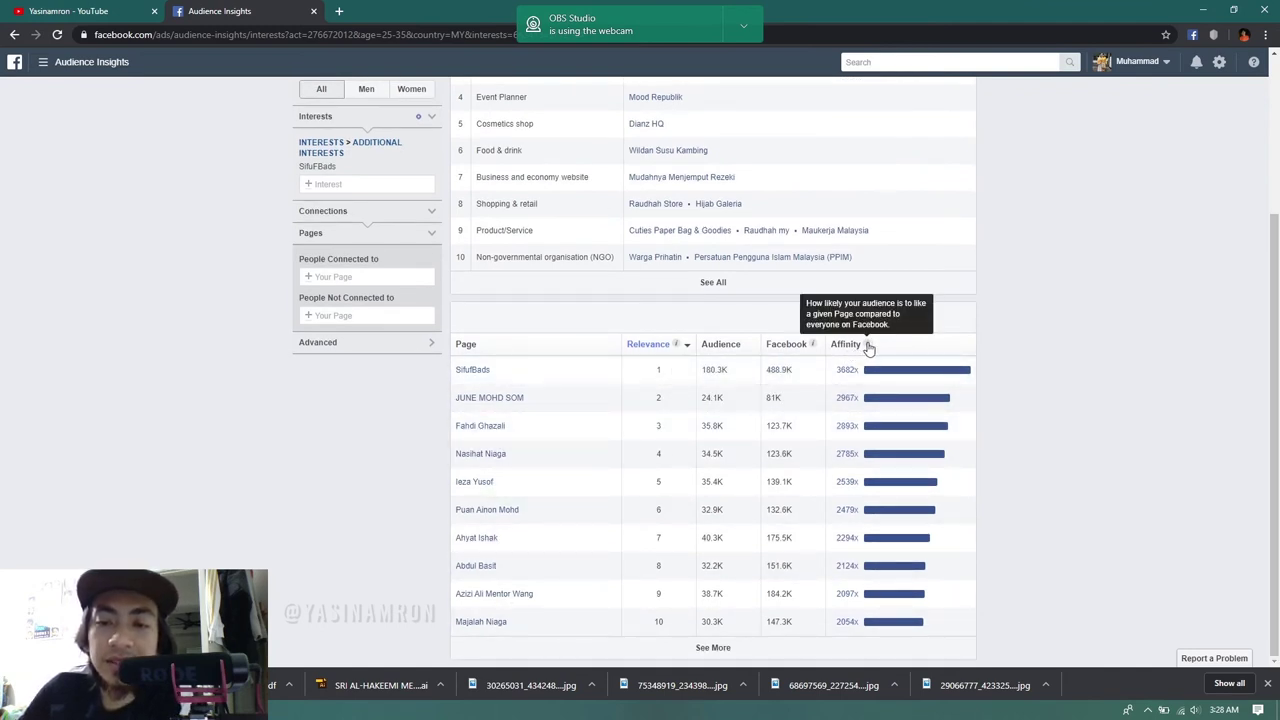
{"action": "scroll", "coordinate": [868, 348], "scroll_direction": "up", "scroll_amount": 3}
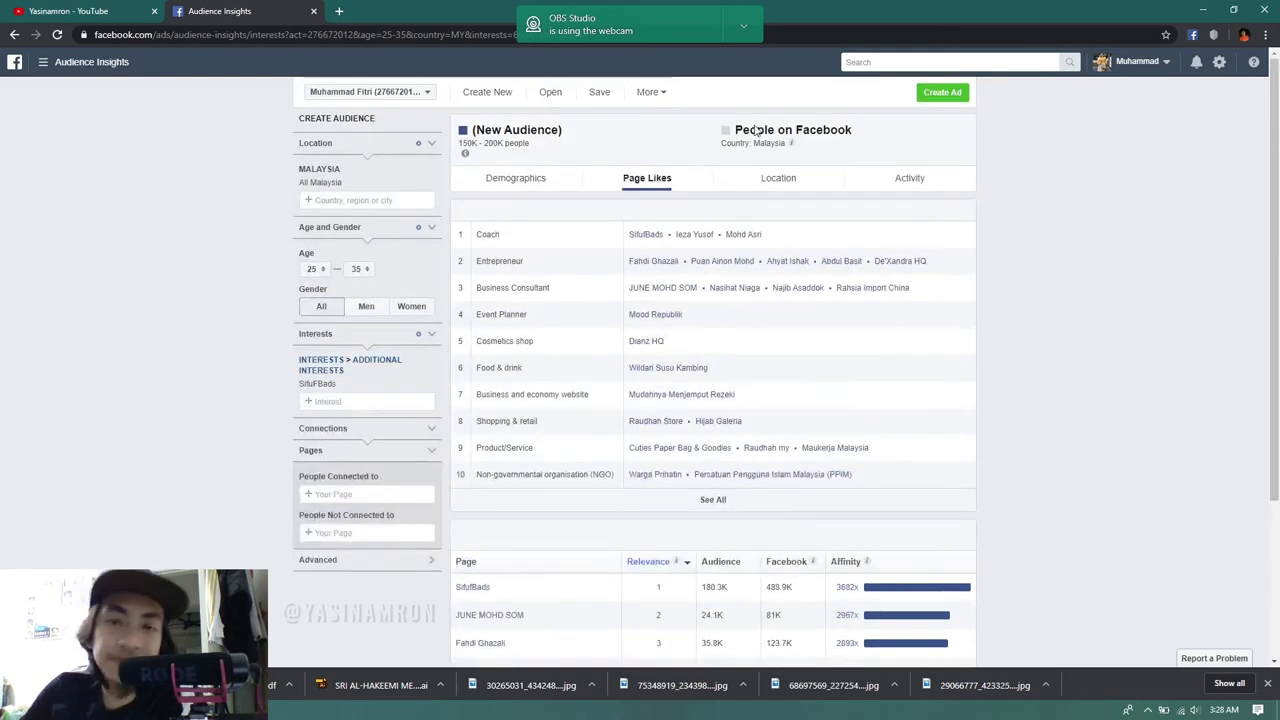
- Examine the audience's top towns and cities, including the Bangi and Kota Bharu rows
{"action": "left_click", "coordinate": [799, 178]}
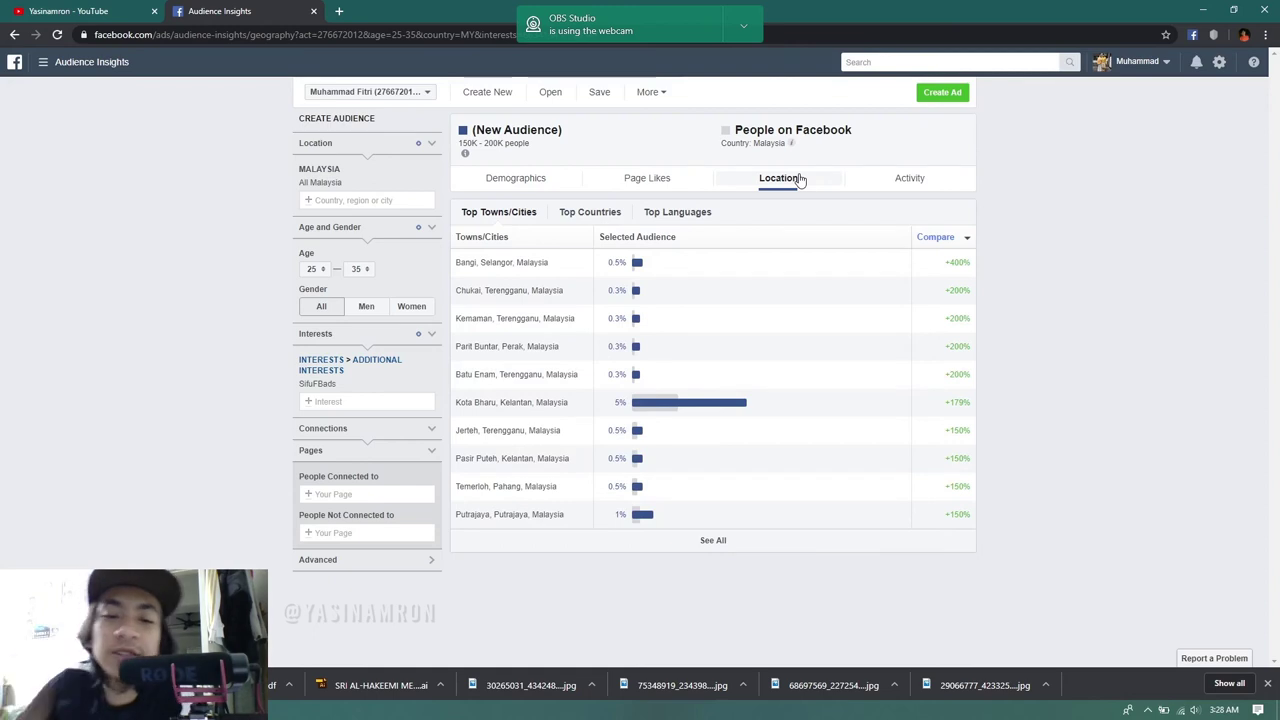
{"action": "mouse_move", "coordinate": [697, 411]}
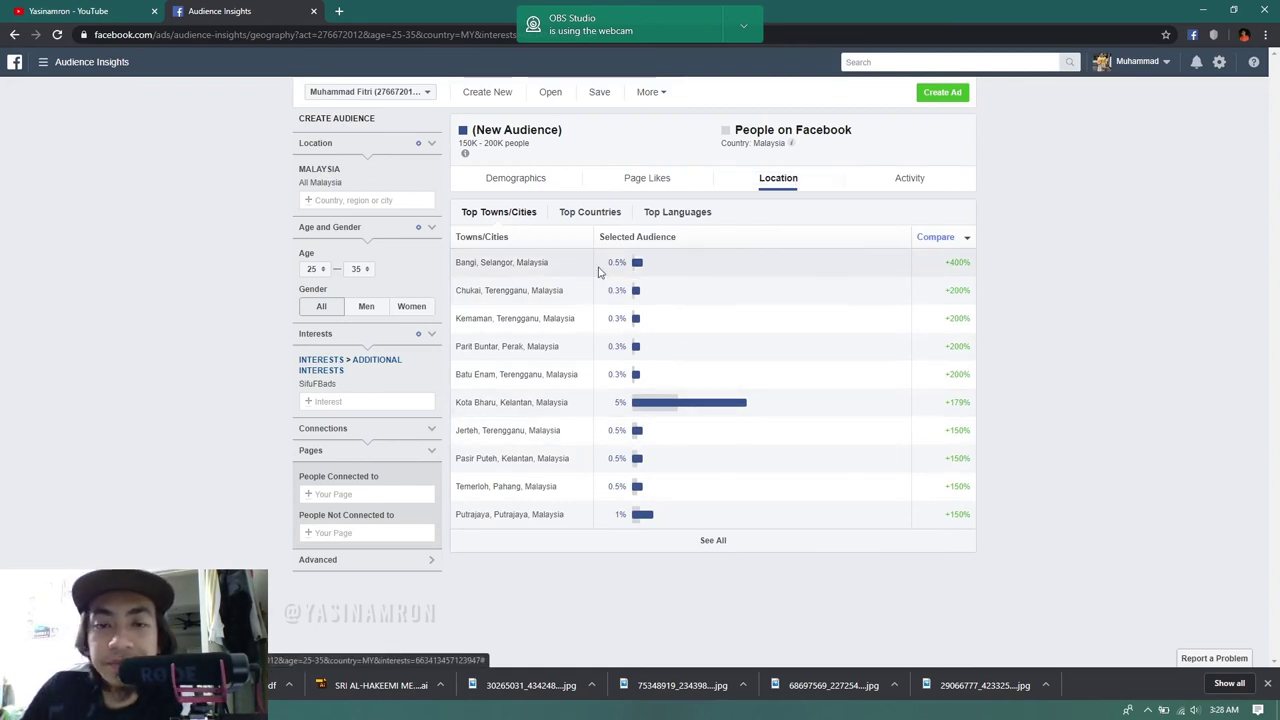
{"action": "mouse_move", "coordinate": [637, 265]}
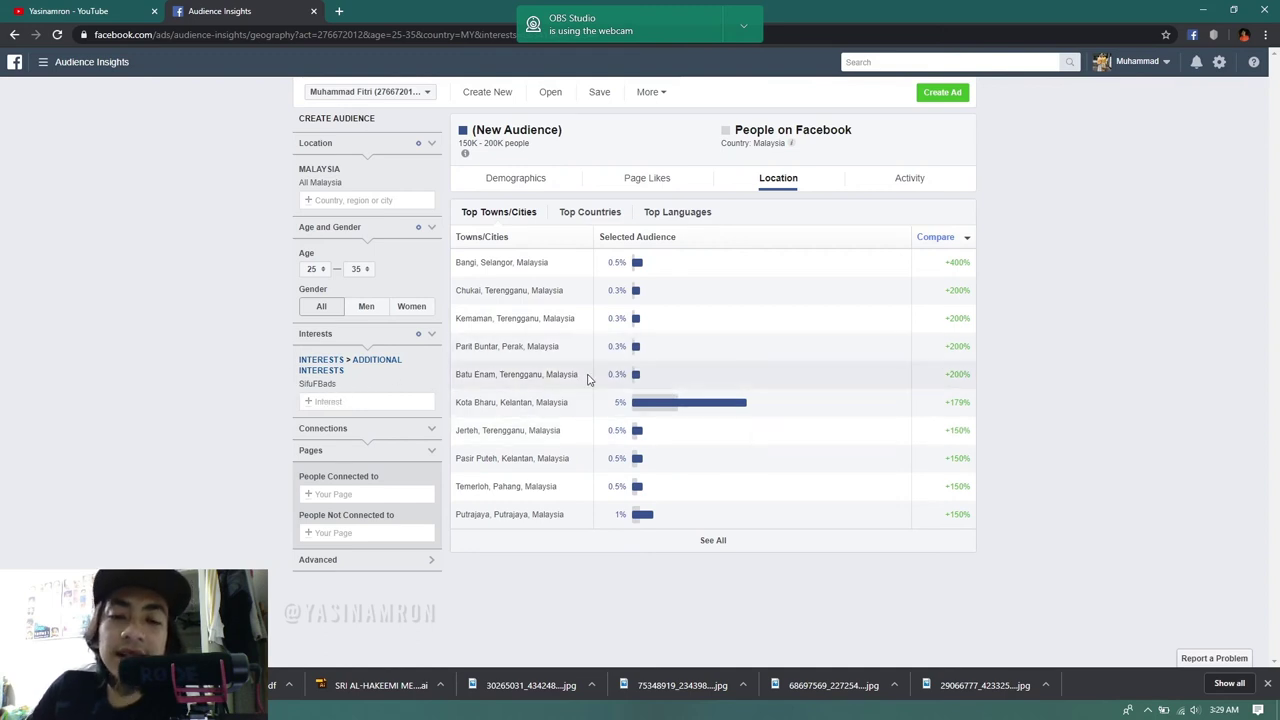
- Examine the audience's activity over the last 30 days and the devices it uses
{"action": "left_click", "coordinate": [909, 182]}
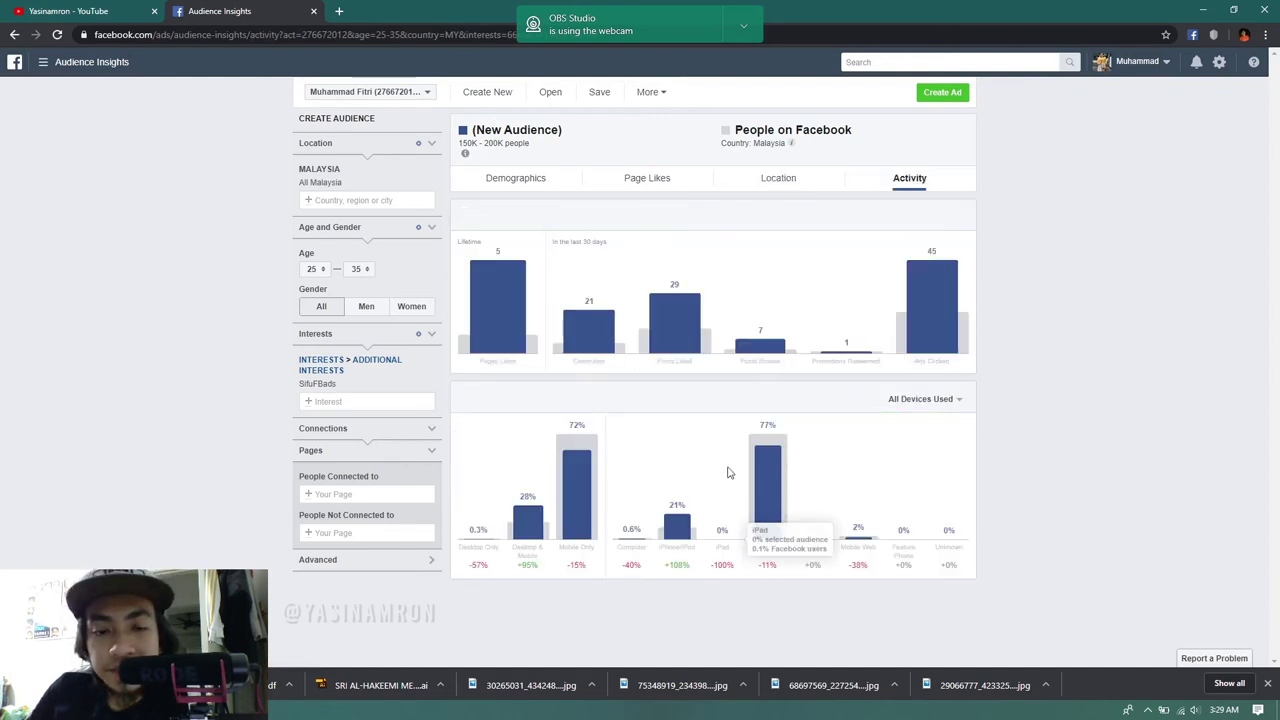
{"action": "mouse_move", "coordinate": [690, 340]}
{"action": "mouse_move", "coordinate": [909, 290]}
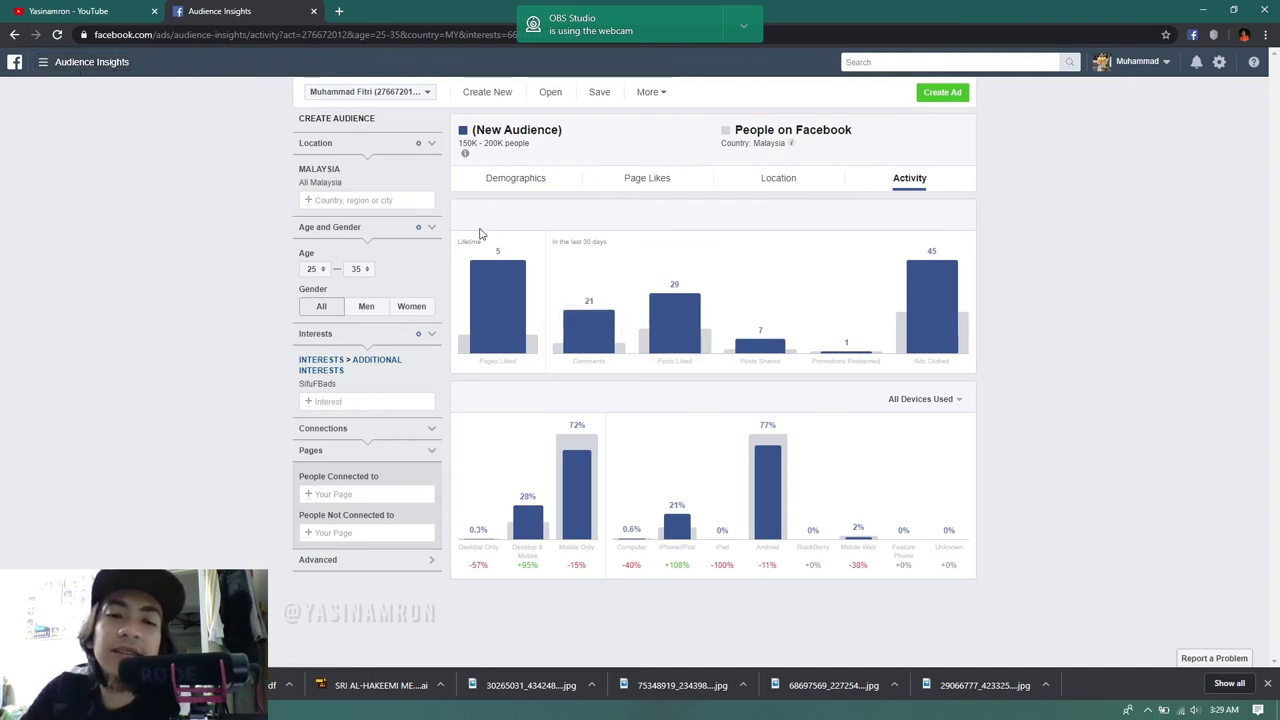
- Revisit the audience's demographics, from age and gender through education to job titles
{"action": "left_click", "coordinate": [538, 186]}
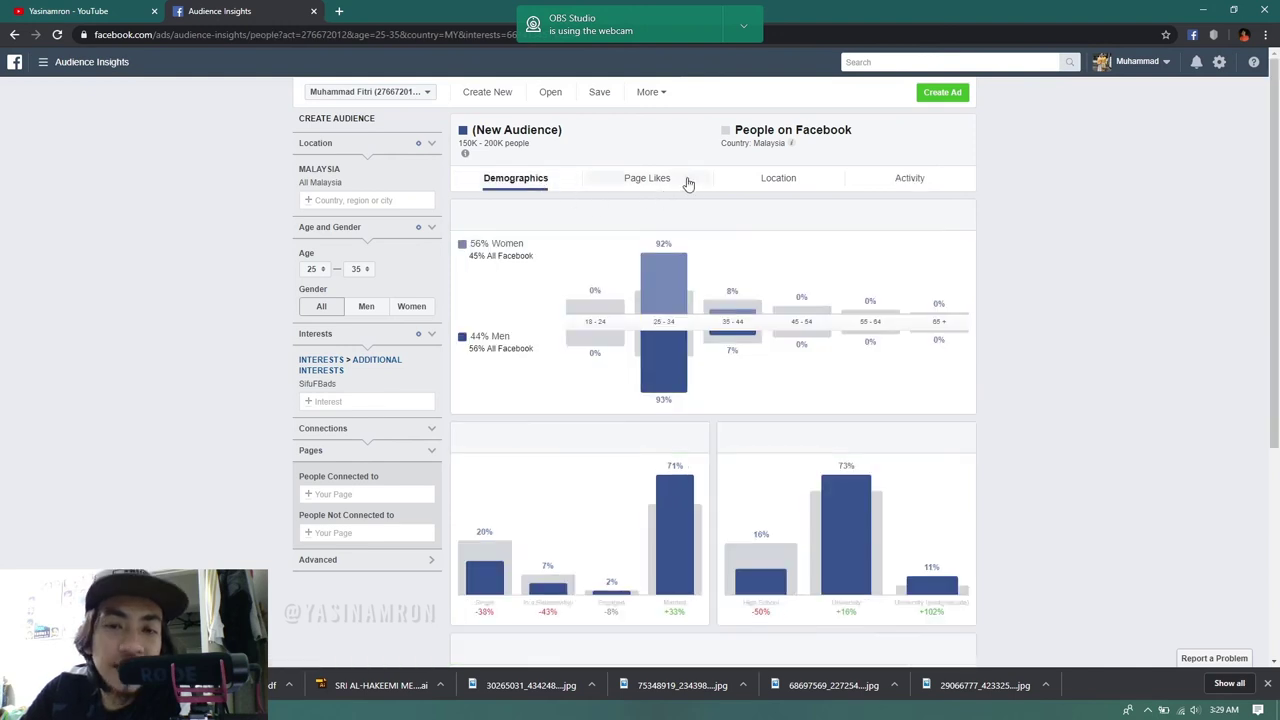
{"action": "scroll", "coordinate": [665, 238], "scroll_direction": "down", "scroll_amount": 2}
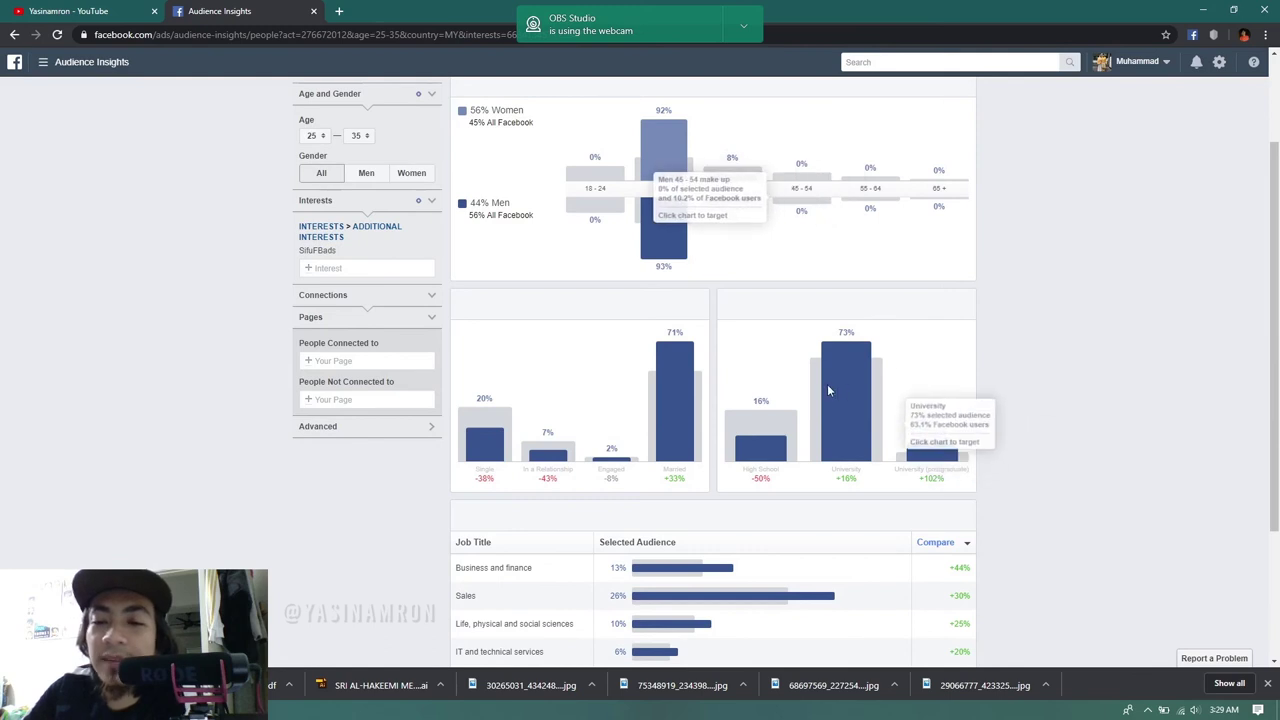
{"action": "scroll", "coordinate": [860, 380], "scroll_direction": "down", "scroll_amount": 3}
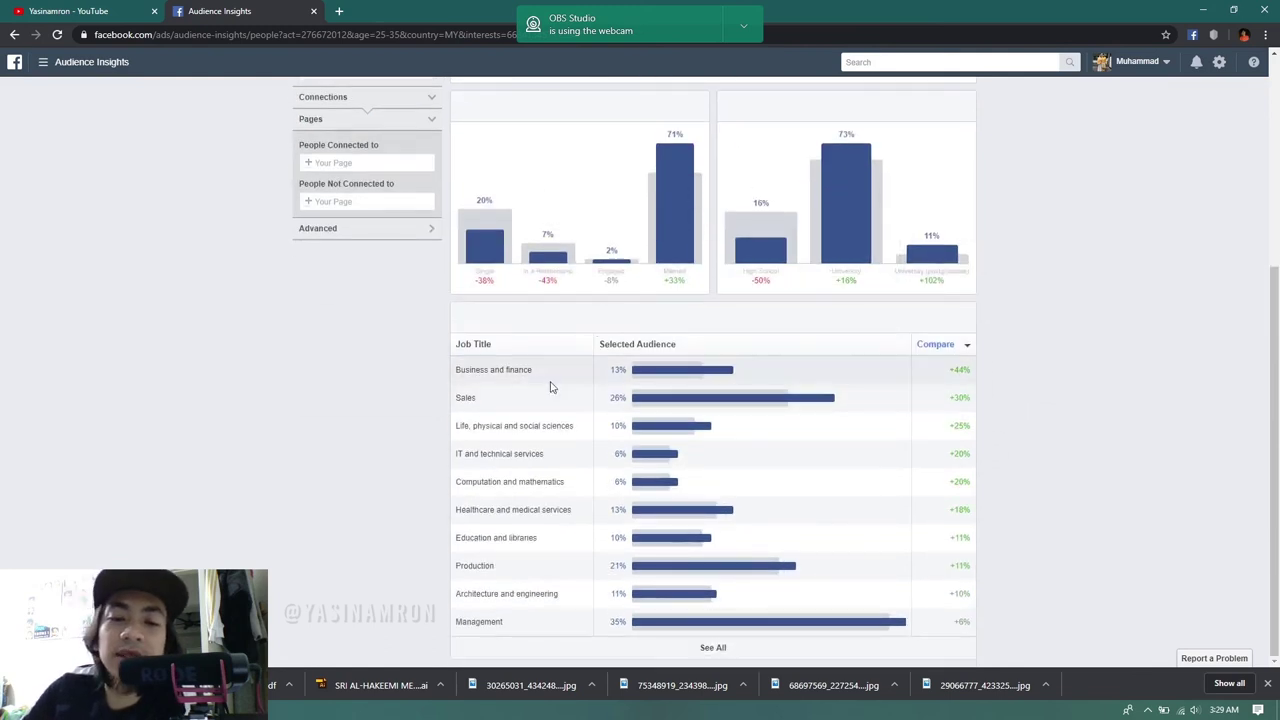
{"action": "scroll", "coordinate": [480, 380], "scroll_direction": "up", "scroll_amount": 5}
- Compare the audience's location data with its page likes, ending on the page likes view
{"action": "left_click", "coordinate": [650, 178]}
{"action": "left_click", "coordinate": [760, 186]}
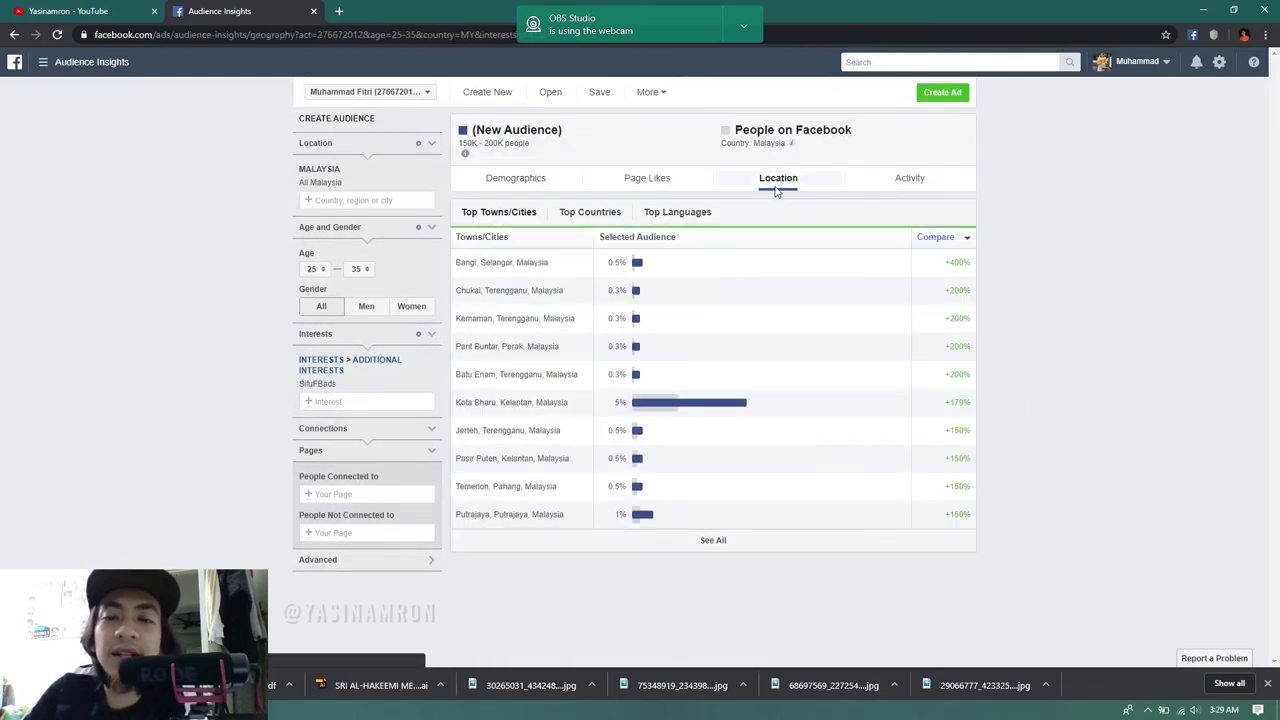
{"action": "left_click", "coordinate": [686, 174]}
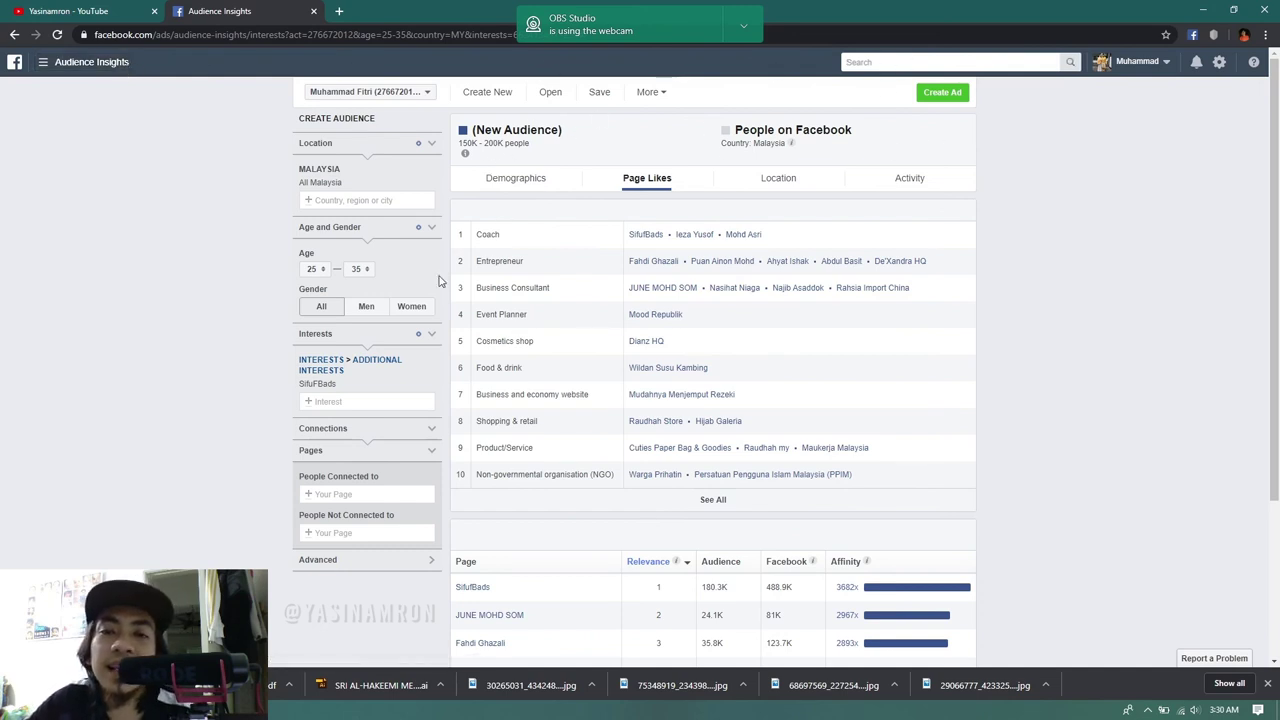
- Limit the audience to people connected to the place Tadika Tunas Bestari, searching for it with "tadik"
{"action": "left_click", "coordinate": [354, 494]}
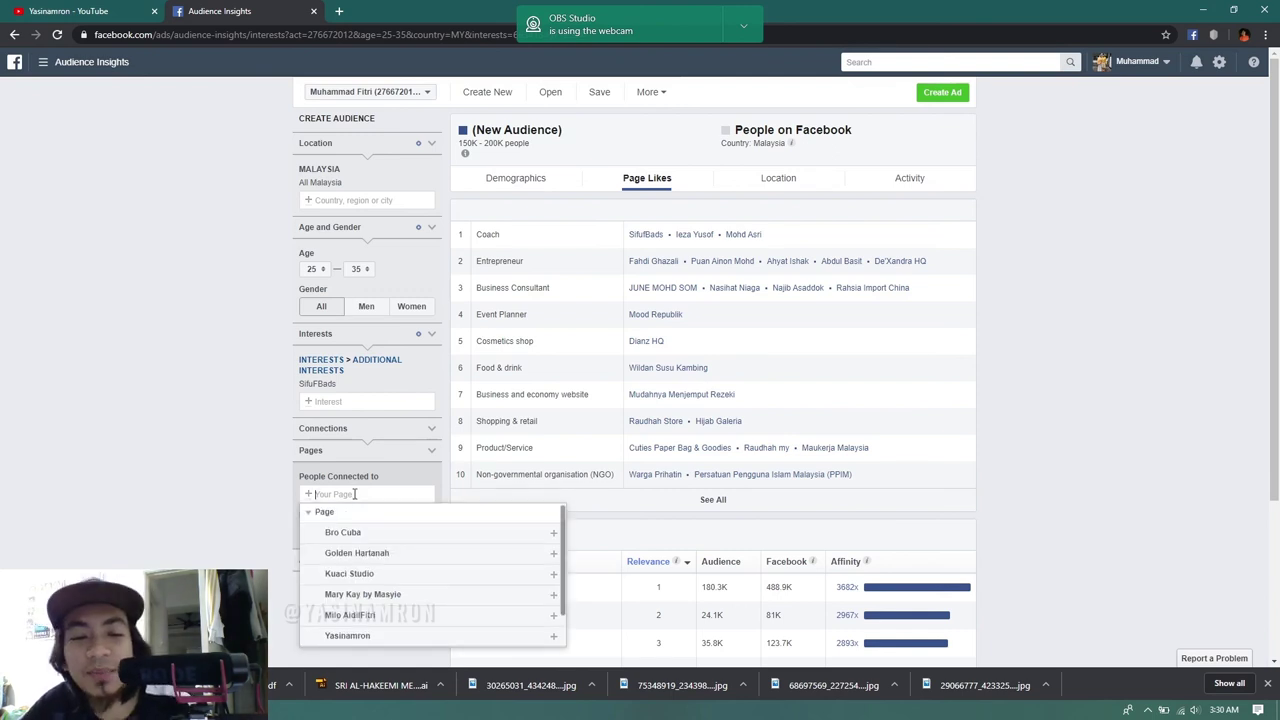
{"action": "scroll", "coordinate": [390, 600], "scroll_direction": "down", "scroll_amount": 2}
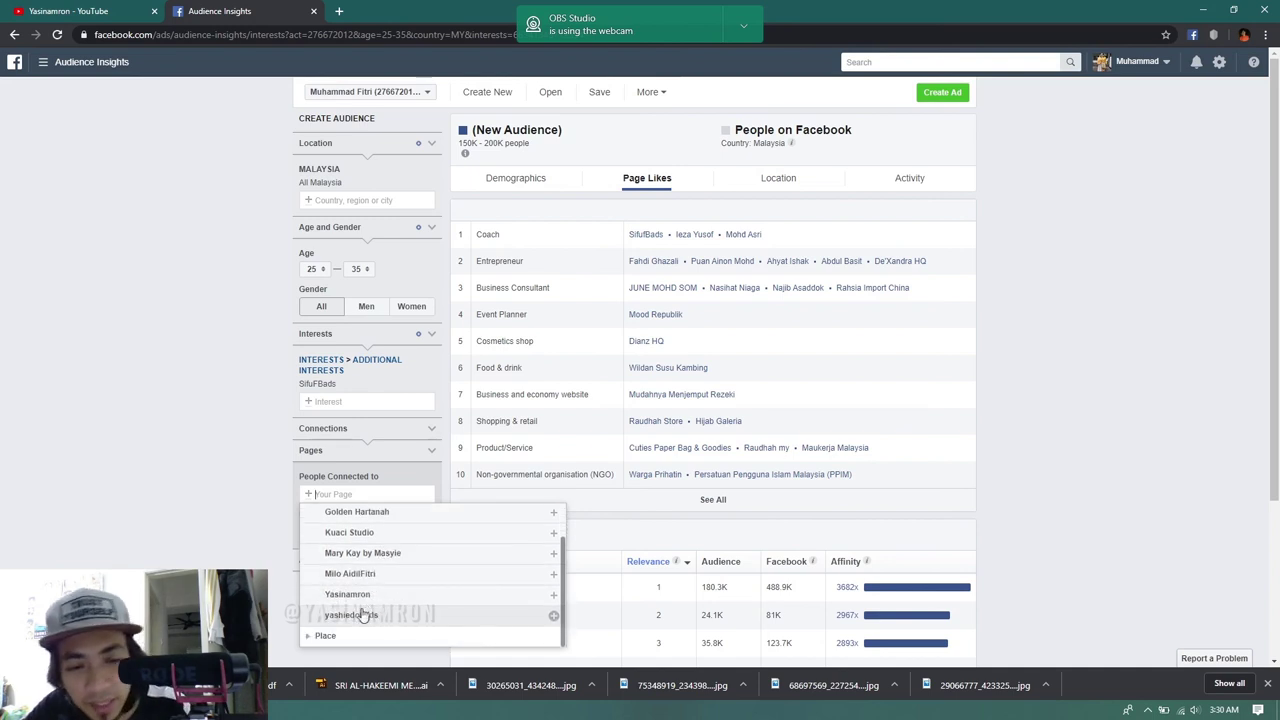
{"action": "scroll", "coordinate": [340, 555], "scroll_direction": "up", "scroll_amount": 3}
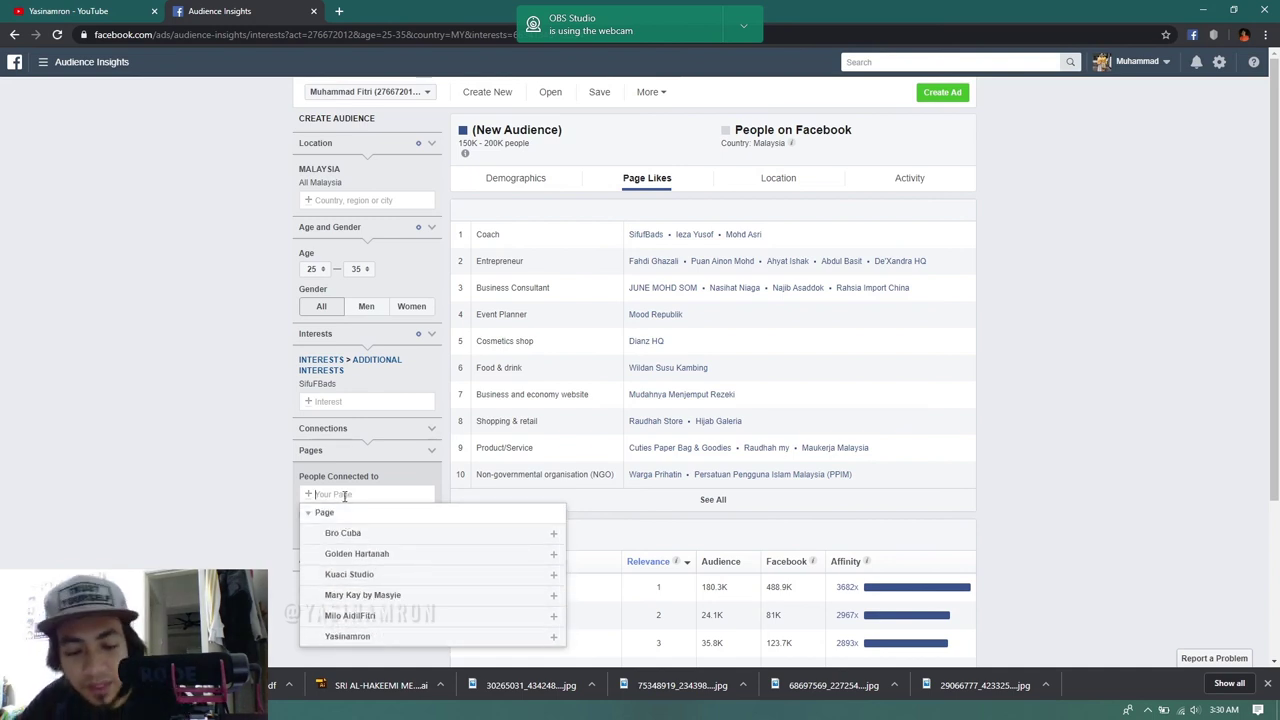
{"action": "type", "text": "tadik"}
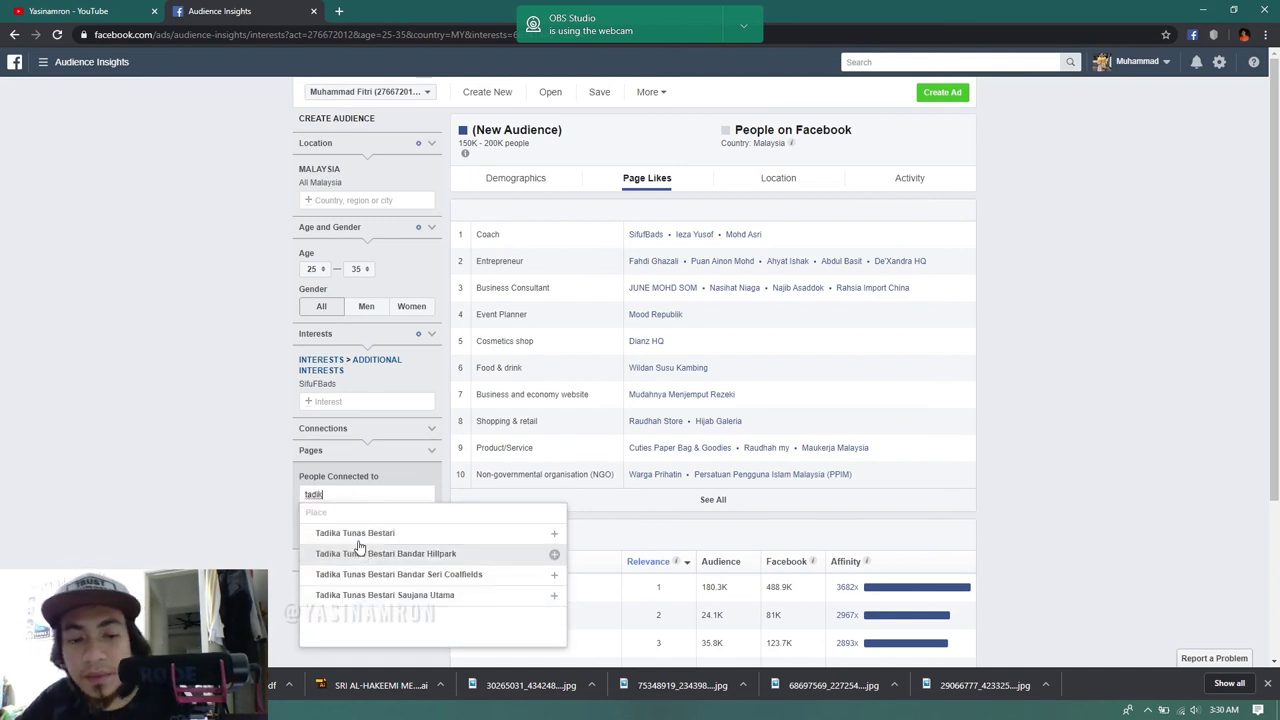
{"action": "left_click", "coordinate": [358, 533]}
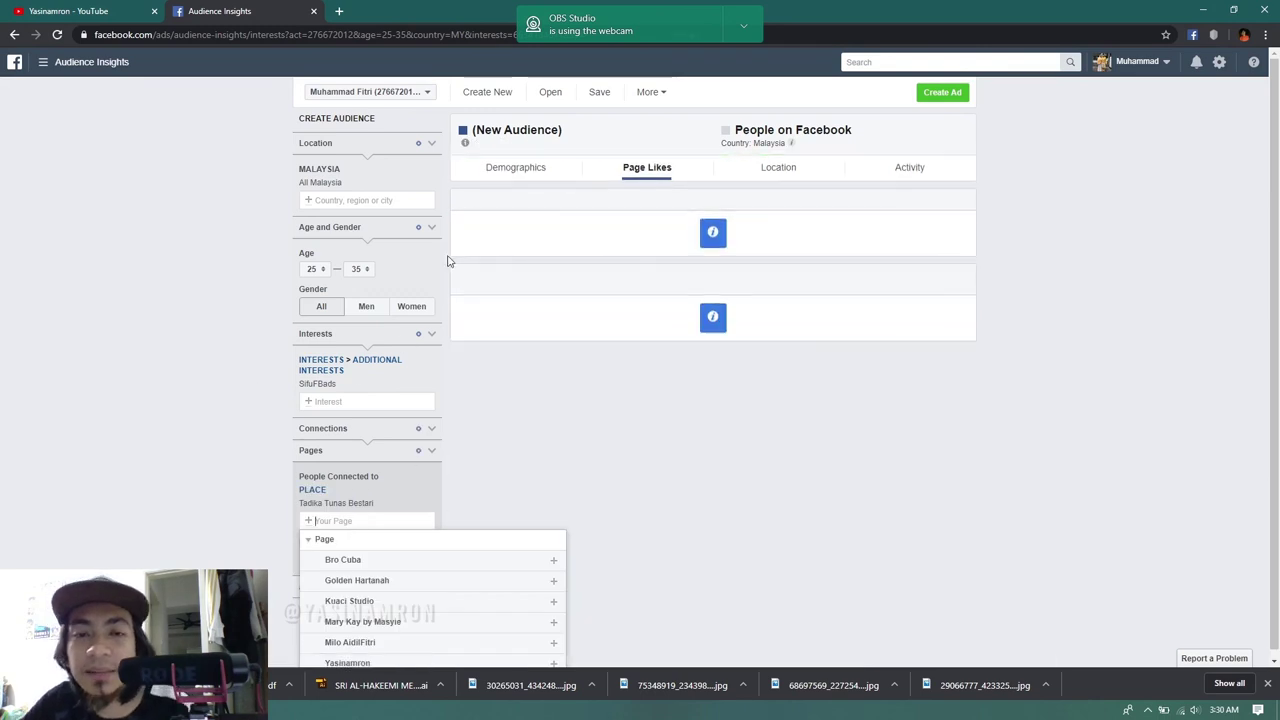
- Display the audience's demographics and remove the SifuFBads interest from the targeting
{"action": "left_click", "coordinate": [512, 170]}
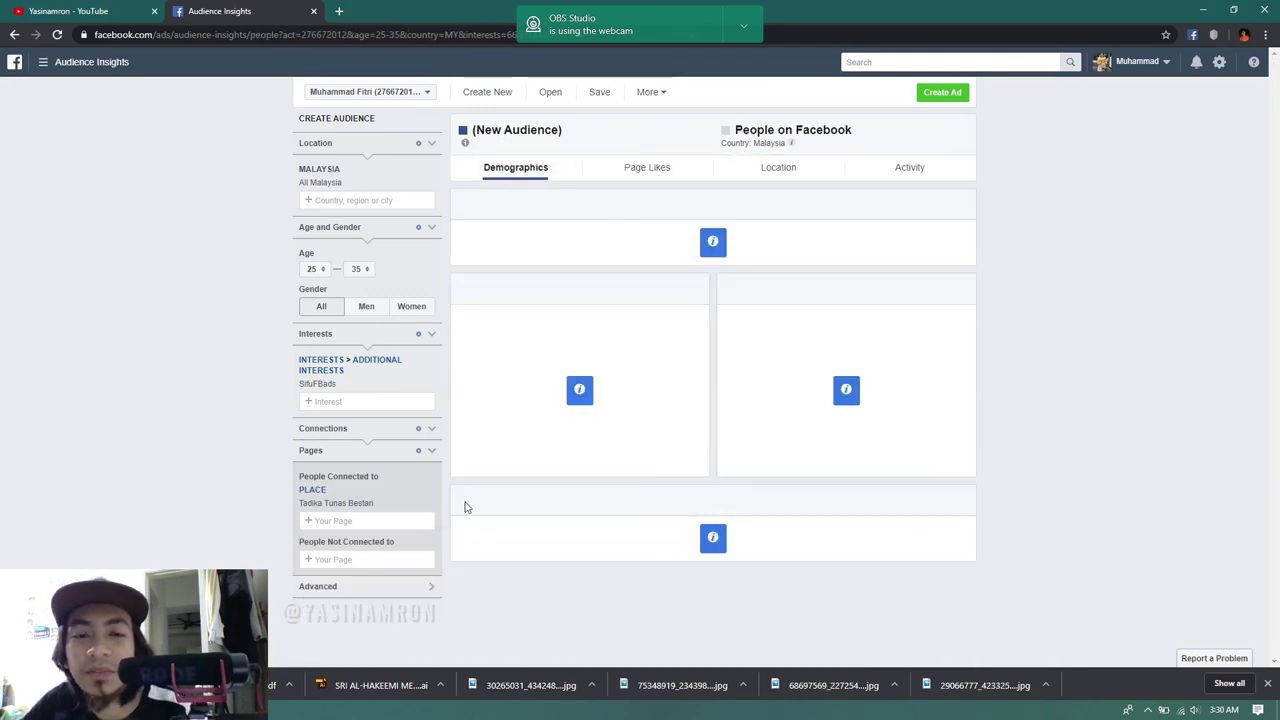
{"action": "left_click", "coordinate": [433, 387]}
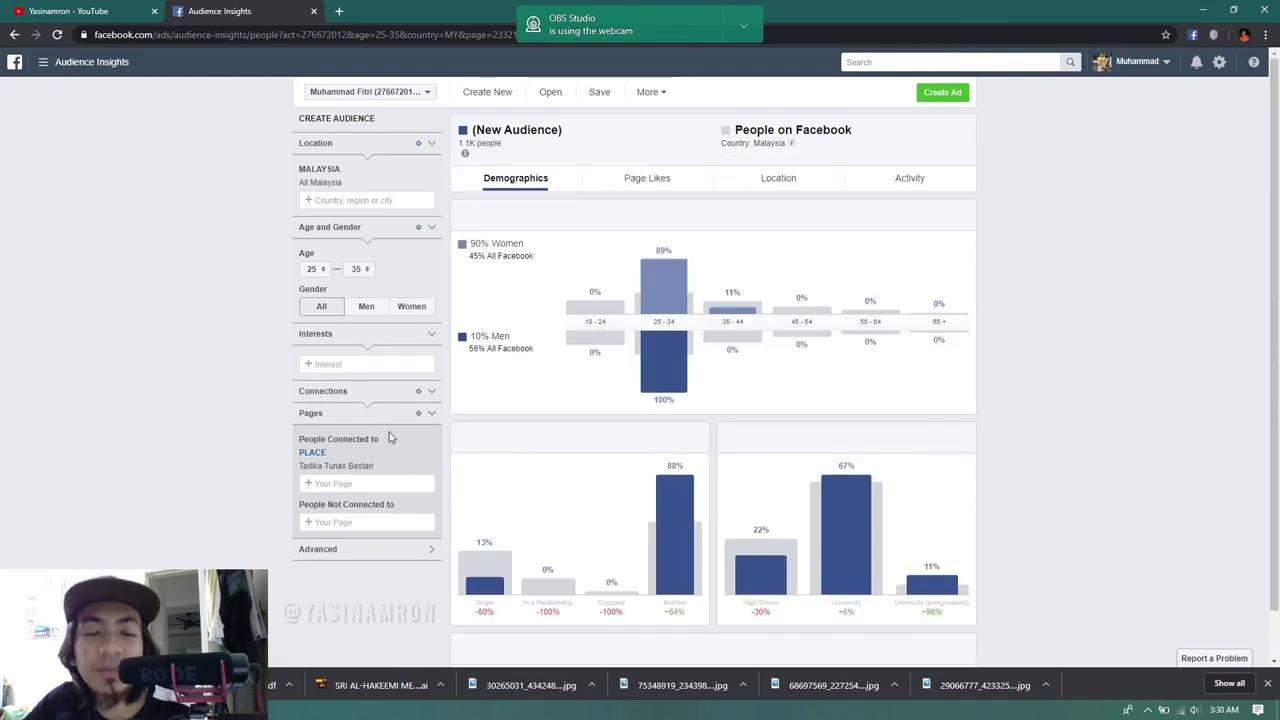
- Review the Tadika Tunas Bestari audience's demographics charts, page likes, and top towns and cities
{"action": "scroll", "coordinate": [687, 470], "scroll_direction": "down", "scroll_amount": 1}
{"action": "scroll", "coordinate": [687, 470], "scroll_direction": "down", "scroll_amount": 1}
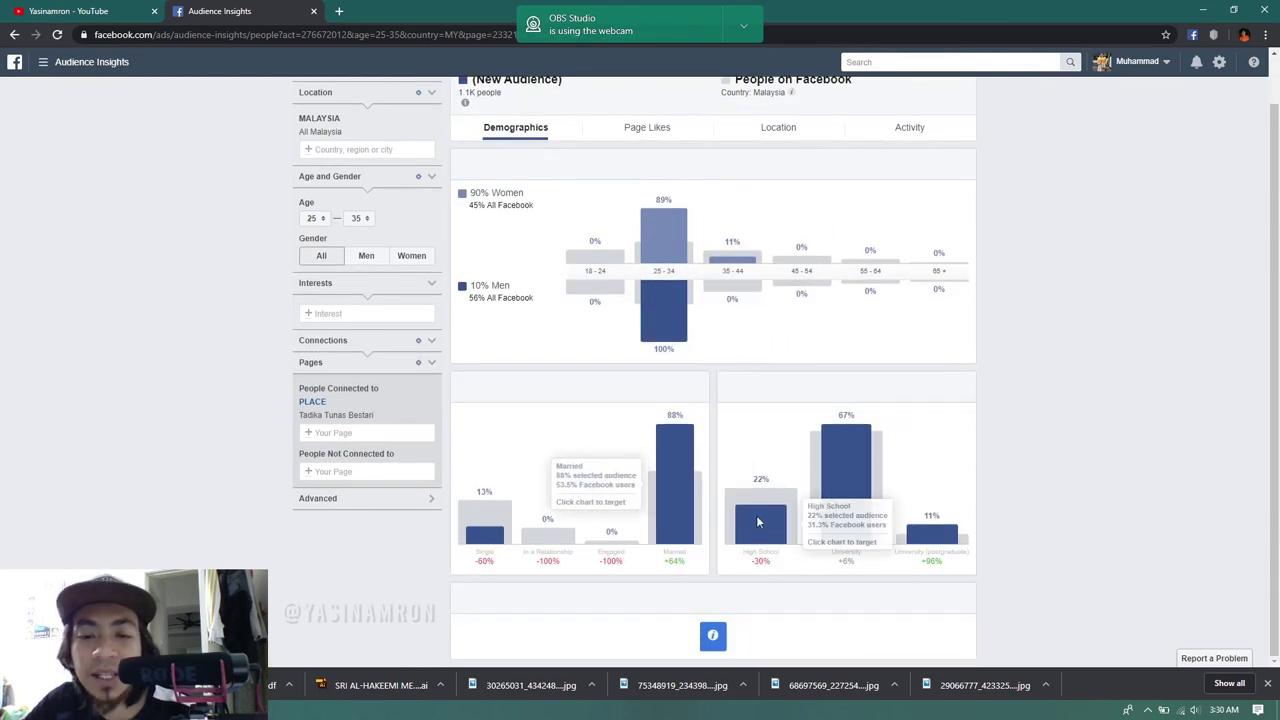
{"action": "scroll", "coordinate": [620, 205], "scroll_direction": "up", "scroll_amount": 2}
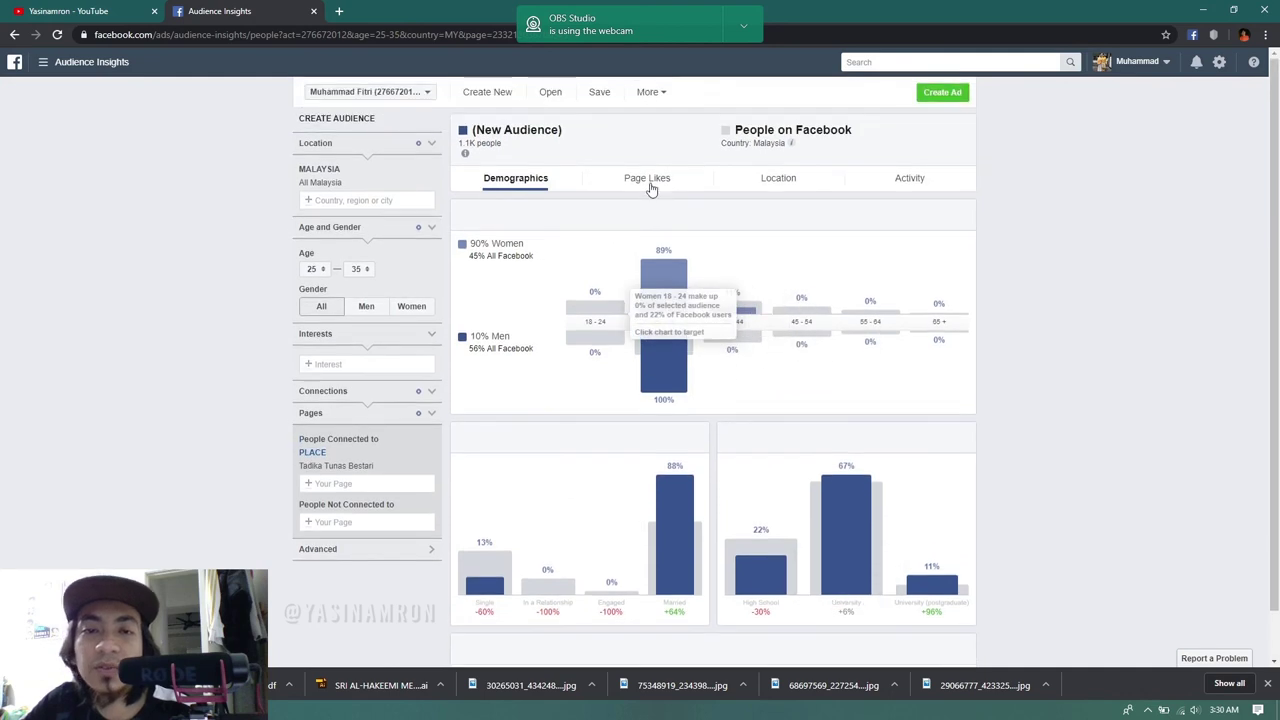
{"action": "left_click", "coordinate": [650, 180]}
{"action": "left_click", "coordinate": [782, 175]}
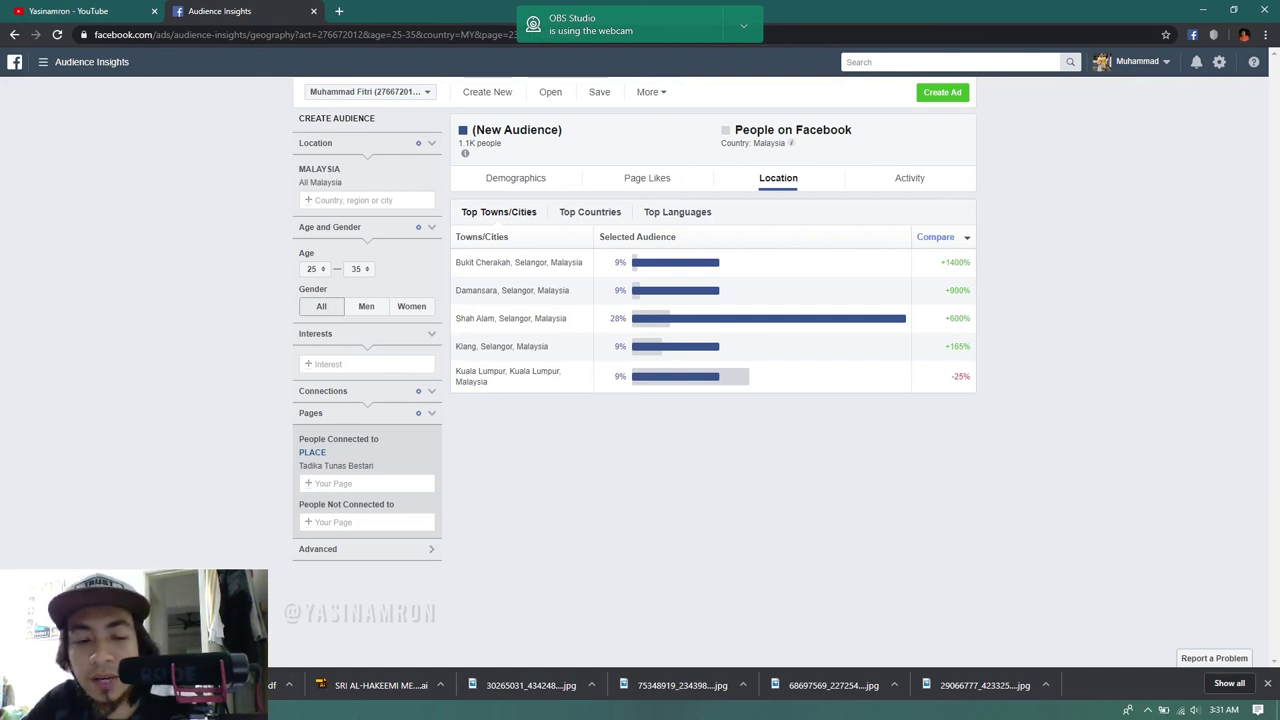
{"action": "key", "text": "ctrl+Tab"}
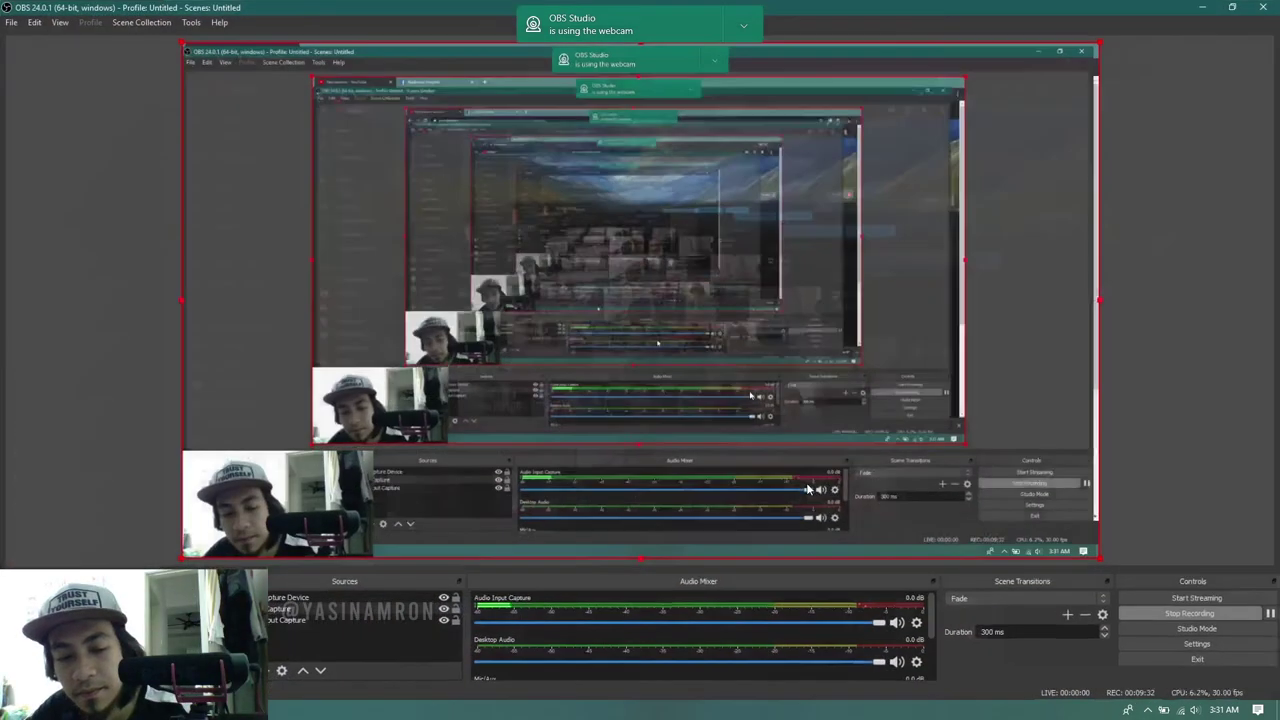
{"action": "key", "text": "alt+Tab"}
{"action": "left_click", "coordinate": [1210, 616]}
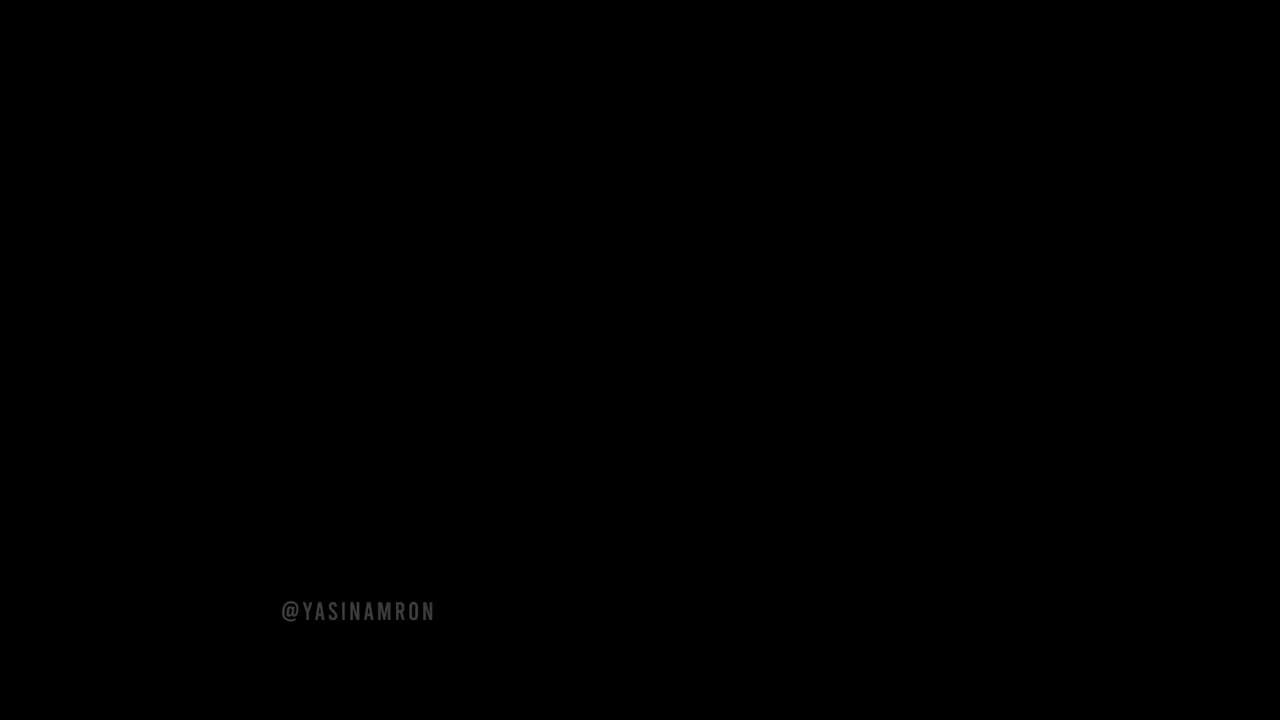